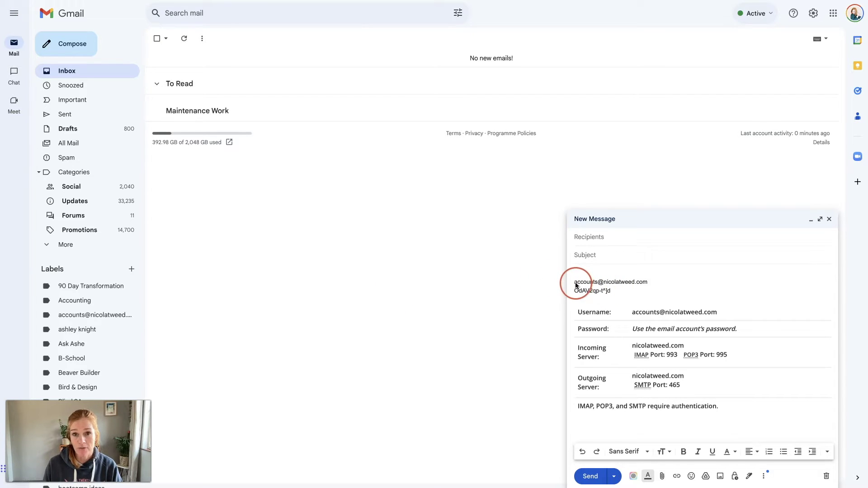
- Select the domain address and account password lines in the draft message
{"action": "left_click_drag", "start_coordinate": [574, 286], "coordinate": [647, 283]}
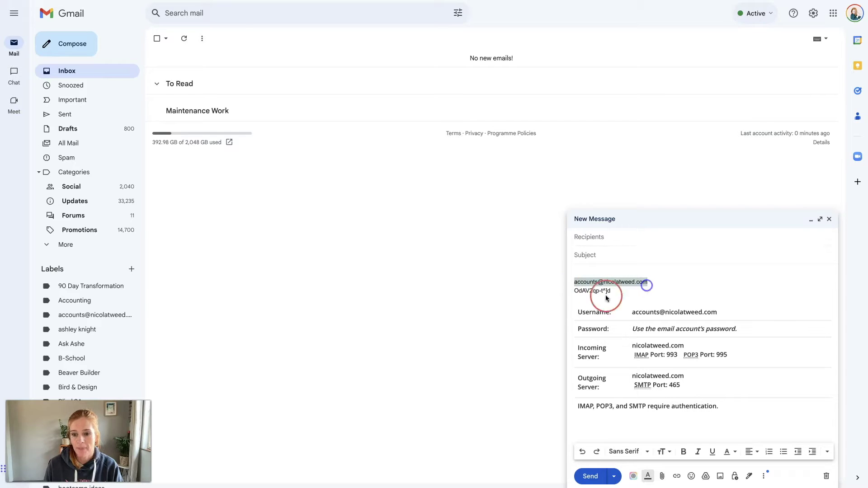
{"action": "left_click_drag", "start_coordinate": [575, 291], "coordinate": [608, 291]}
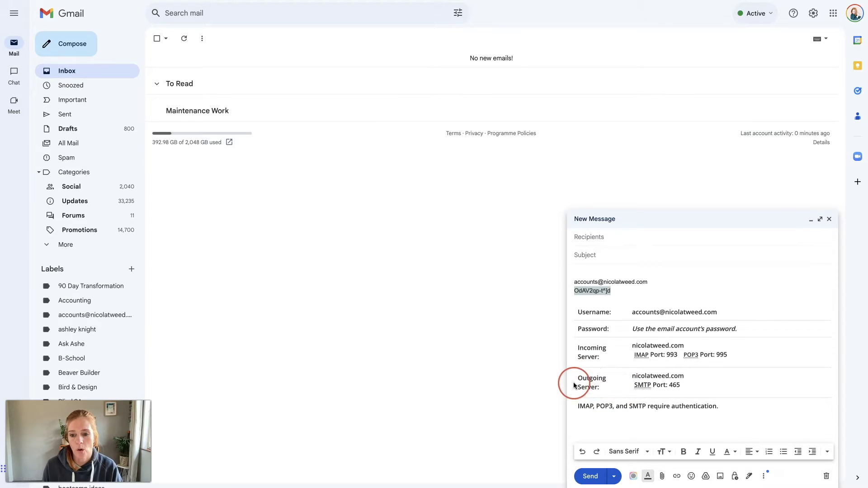
{"action": "left_click", "coordinate": [563, 295]}
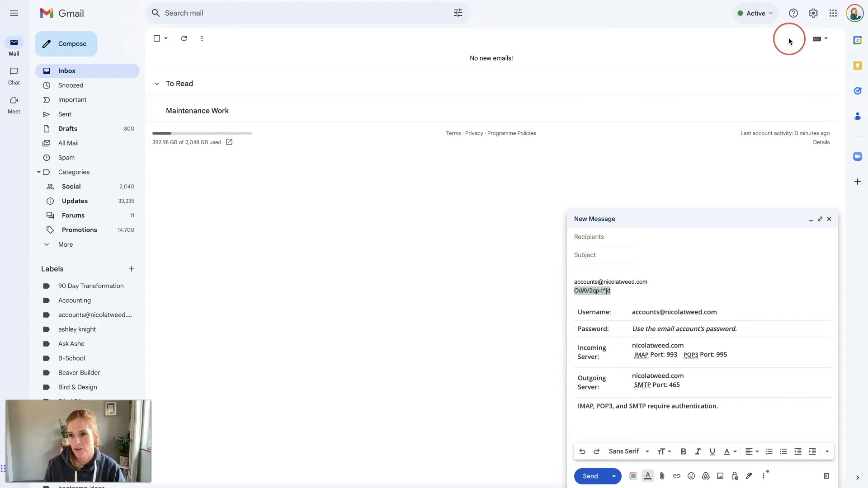
- Minimise the draft and open the full settings on the Accounts and Import tab
{"action": "left_click", "coordinate": [813, 14]}
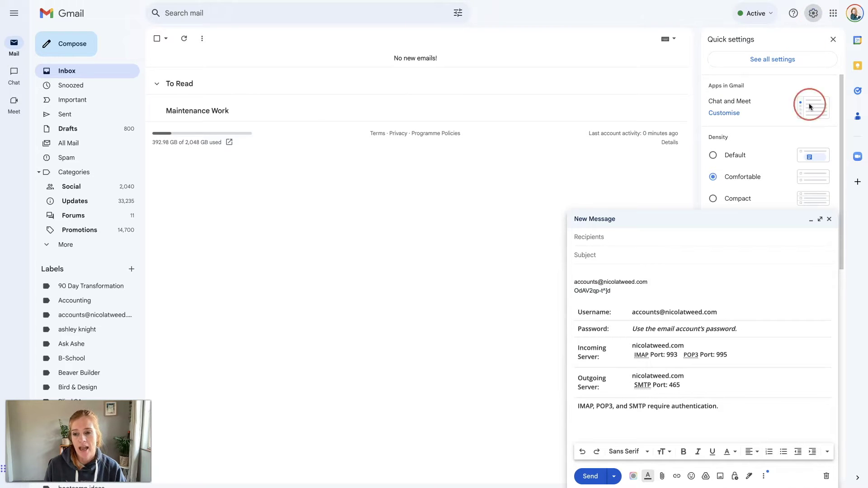
{"action": "left_click", "coordinate": [810, 220]}
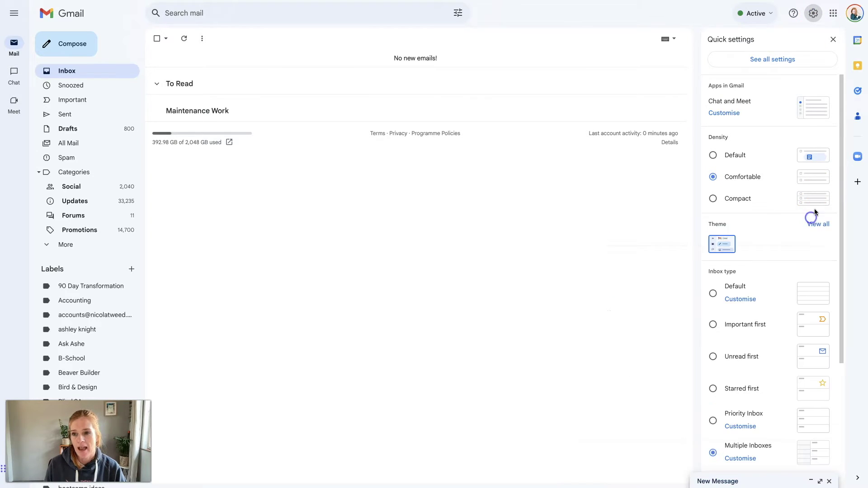
{"action": "left_click", "coordinate": [768, 60]}
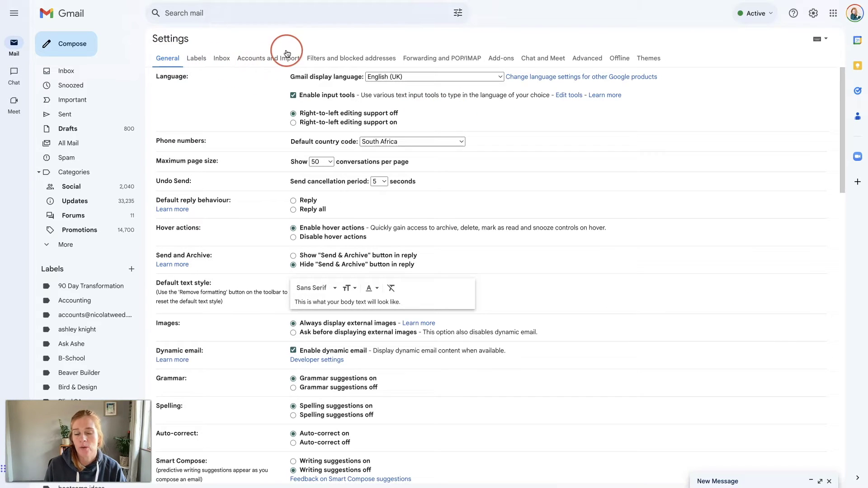
{"action": "left_click", "coordinate": [254, 61]}
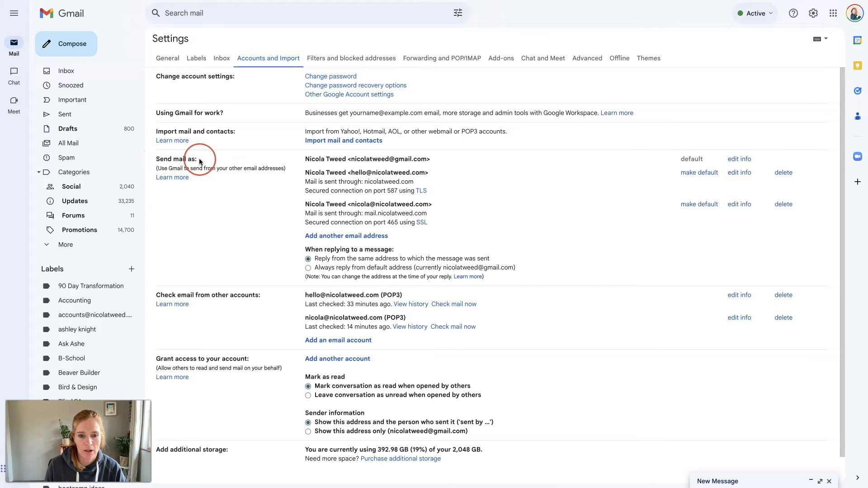
- Add the domain's accounts address as a send-as address with an 'Accounts -' sender name prefix
{"action": "left_click", "coordinate": [348, 237]}
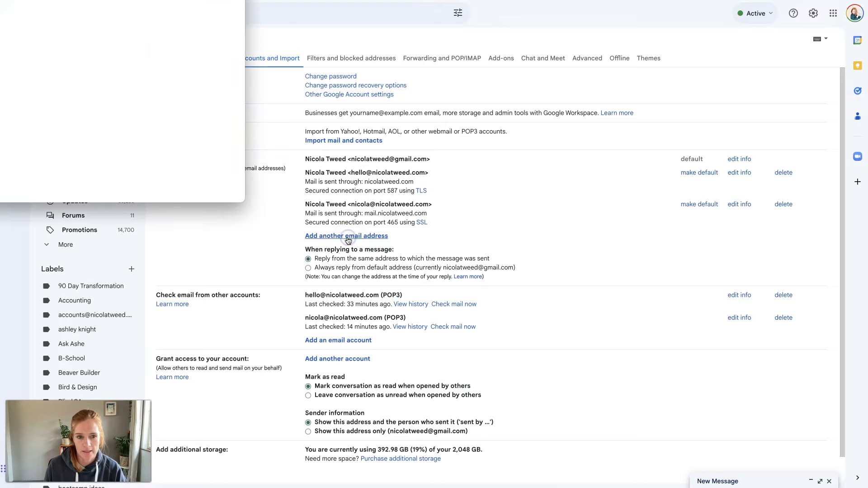
{"action": "left_click_drag", "start_coordinate": [189, 1], "coordinate": [478, 60]}
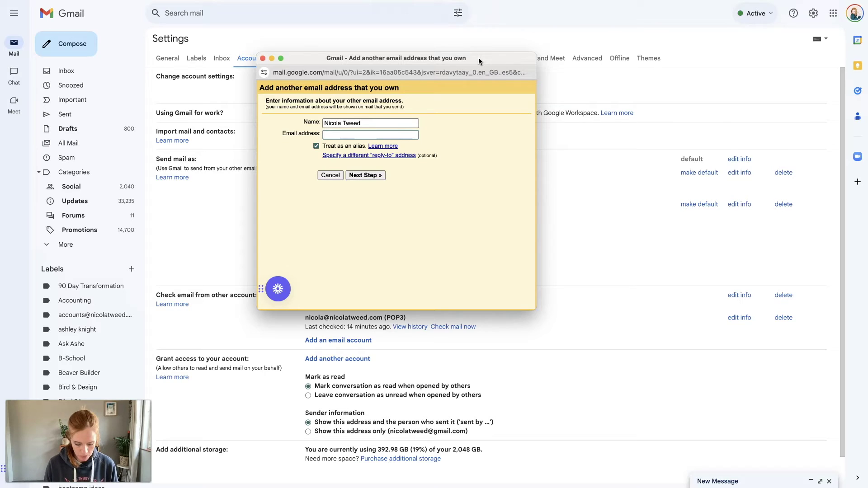
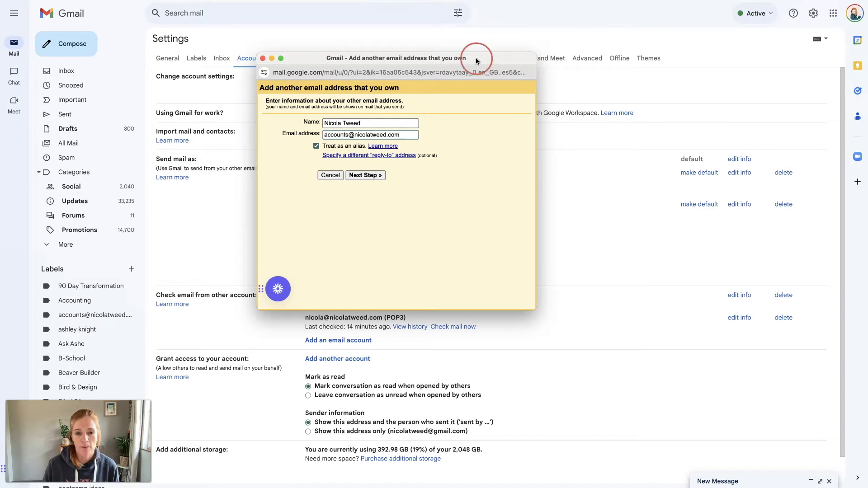
{"action": "triple_click", "coordinate": [342, 122]}
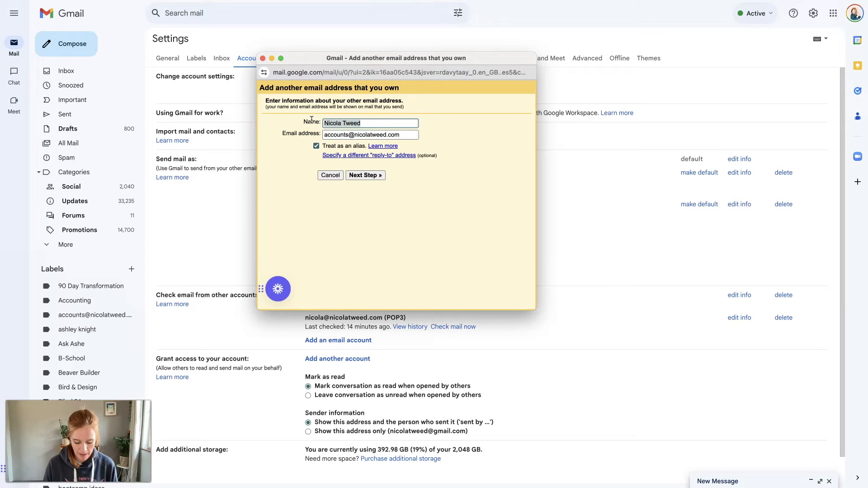
{"action": "type", "text": "Accounts - Nic"}
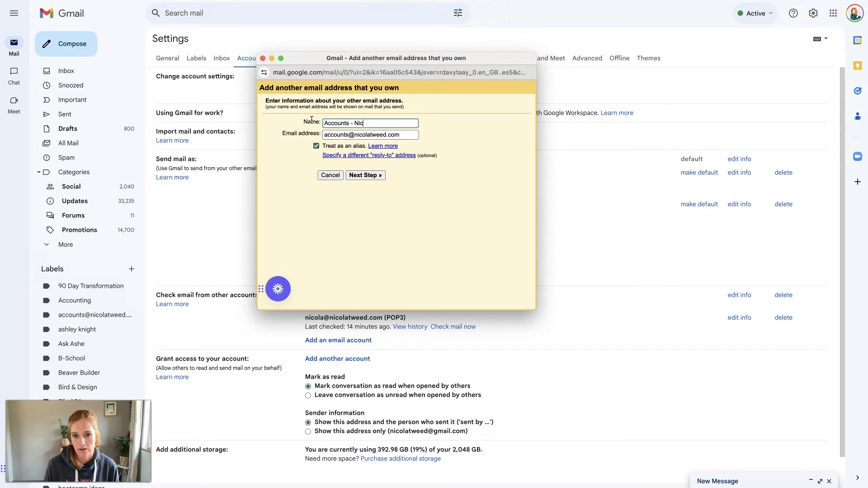
{"action": "type", "text": "ola Tweed"}
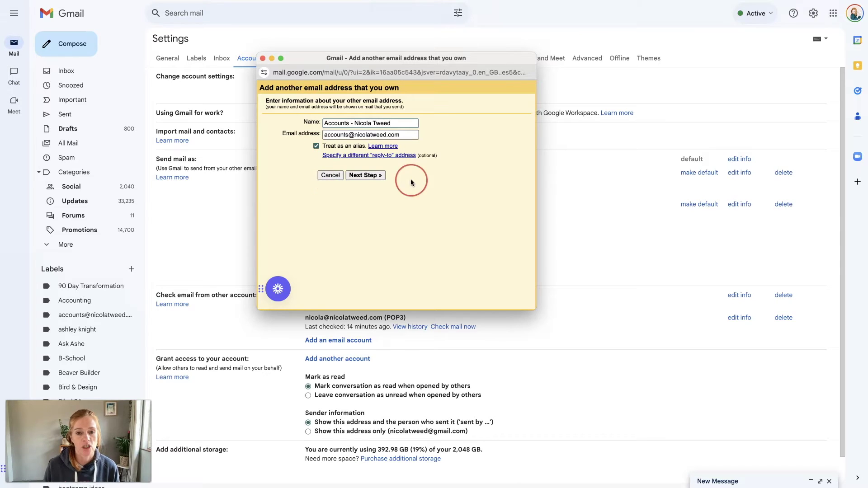
{"action": "left_click", "coordinate": [375, 176]}
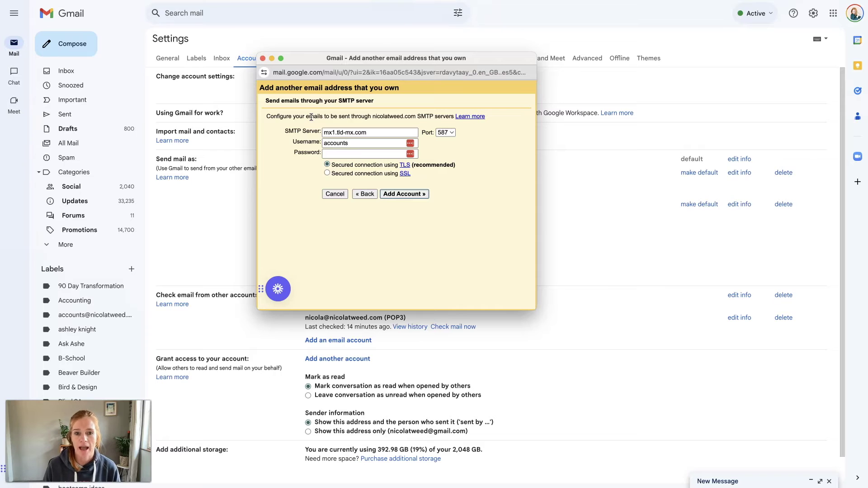
{"action": "left_click", "coordinate": [337, 142]}
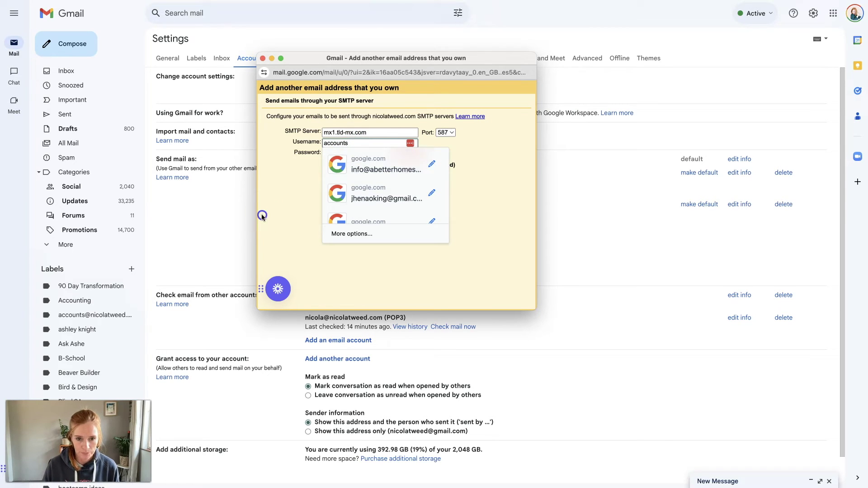
{"action": "left_click", "coordinate": [359, 143]}
{"action": "left_click", "coordinate": [356, 143]}
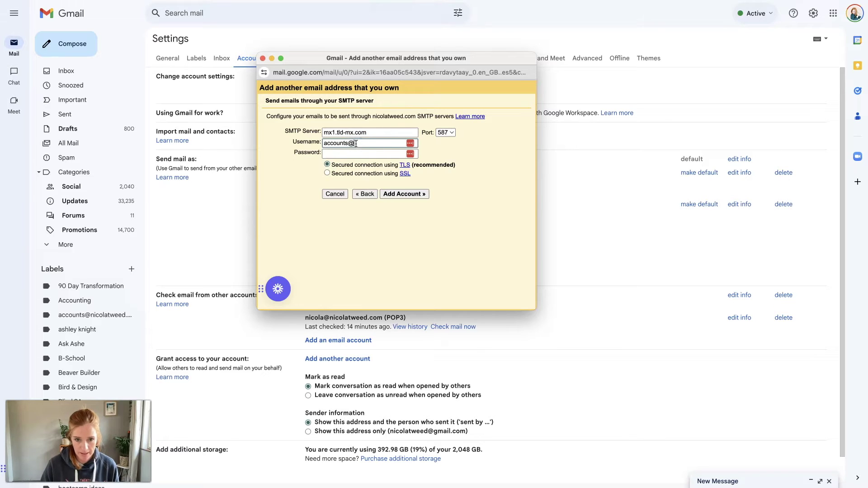
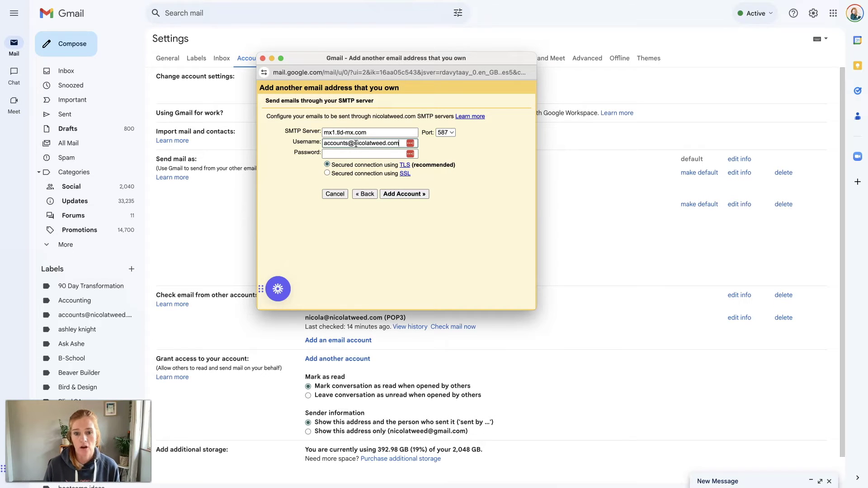
- Copy the account password from the draft and paste it into the SMTP password field
{"action": "left_click", "coordinate": [326, 152]}
{"action": "left_click", "coordinate": [290, 156]}
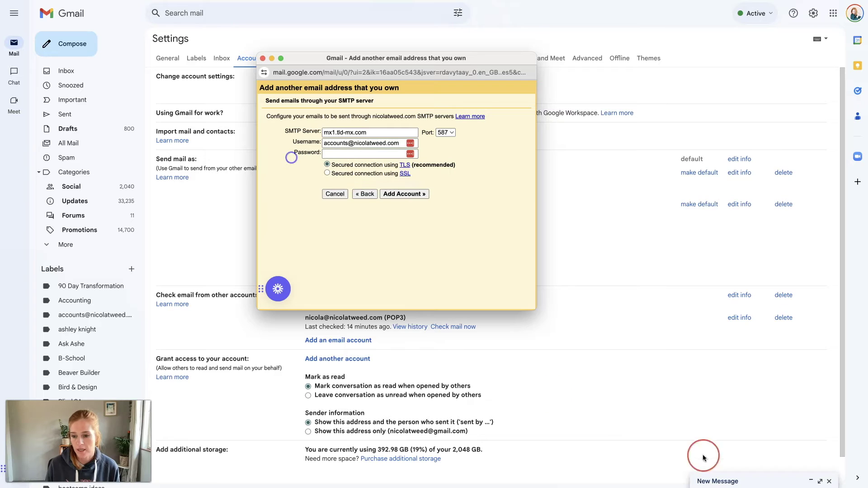
{"action": "left_click", "coordinate": [774, 399]}
{"action": "left_click", "coordinate": [734, 482]}
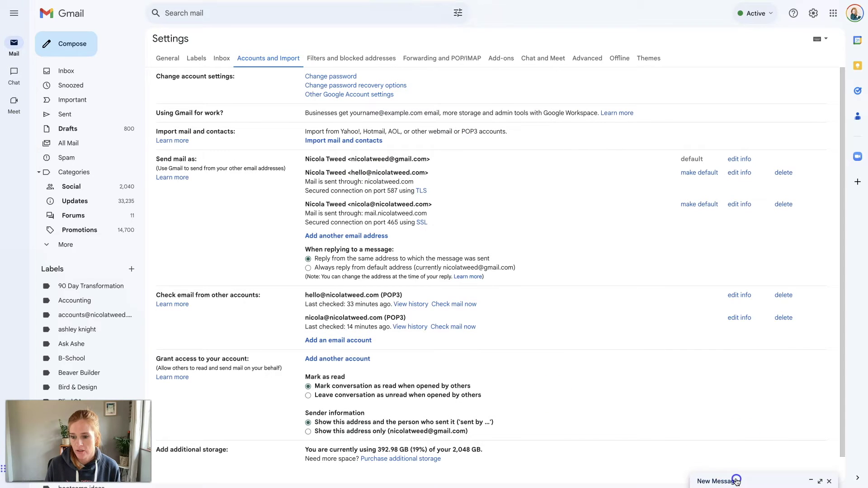
{"action": "left_click", "coordinate": [686, 369]}
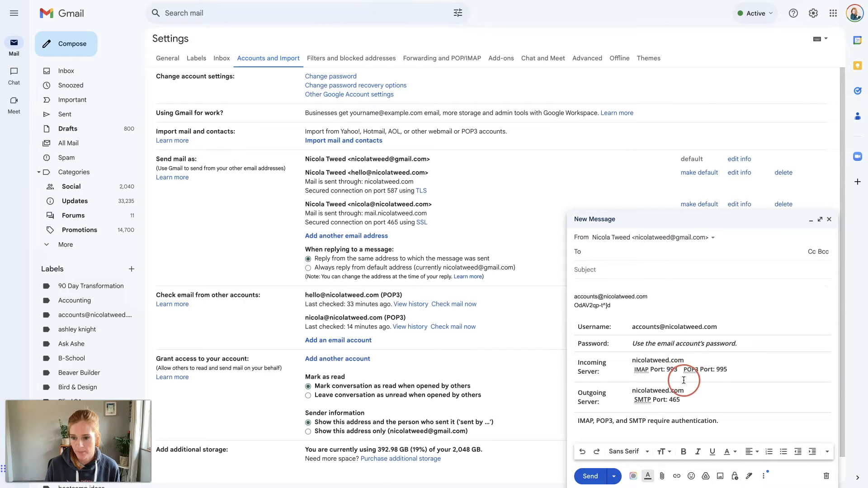
{"action": "left_click_drag", "start_coordinate": [613, 306], "coordinate": [585, 294]}
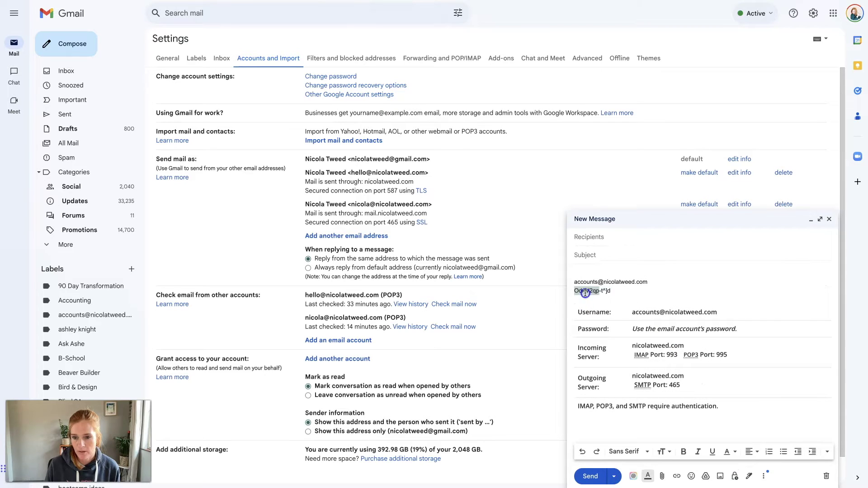
{"action": "left_click", "coordinate": [429, 36]}
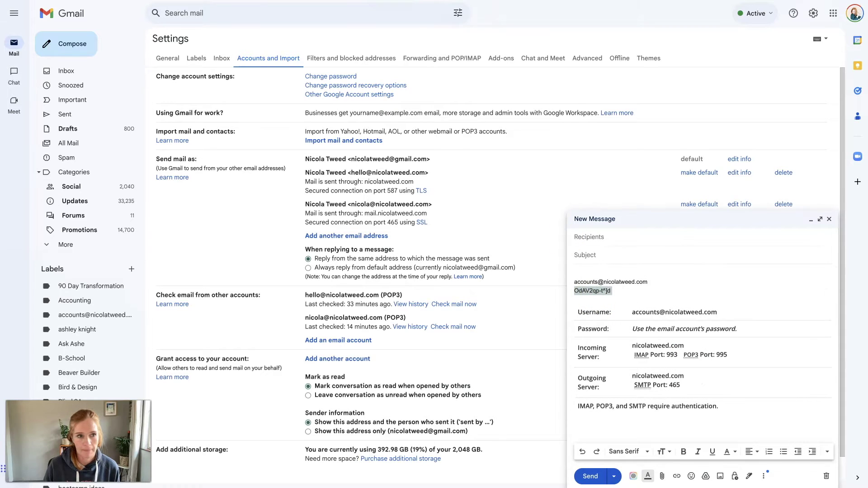
{"action": "key", "text": "super+grave"}
{"action": "left_click", "coordinate": [361, 221]}
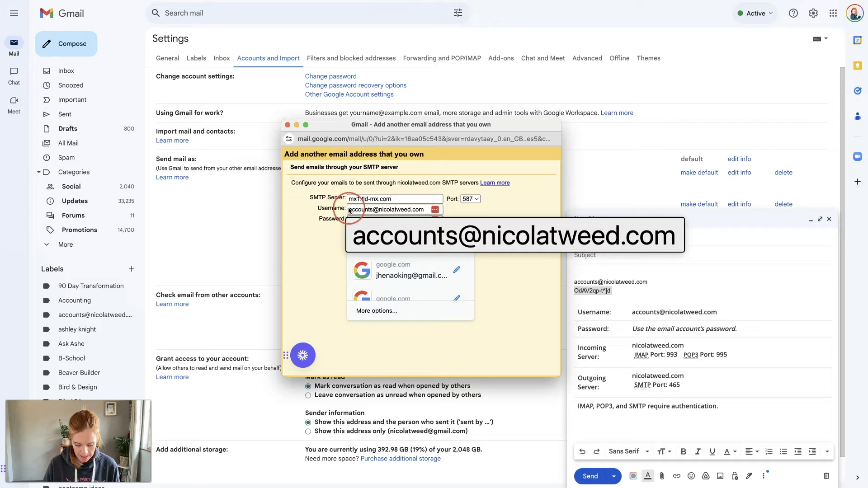
{"action": "key", "text": "super+v"}
- Replace SMTP server mx1.tld-mx.com with nicolatweed.com and choose port 465 with SSL
{"action": "left_click", "coordinate": [393, 200]}
{"action": "left_click_drag", "start_coordinate": [393, 201], "coordinate": [339, 198]}
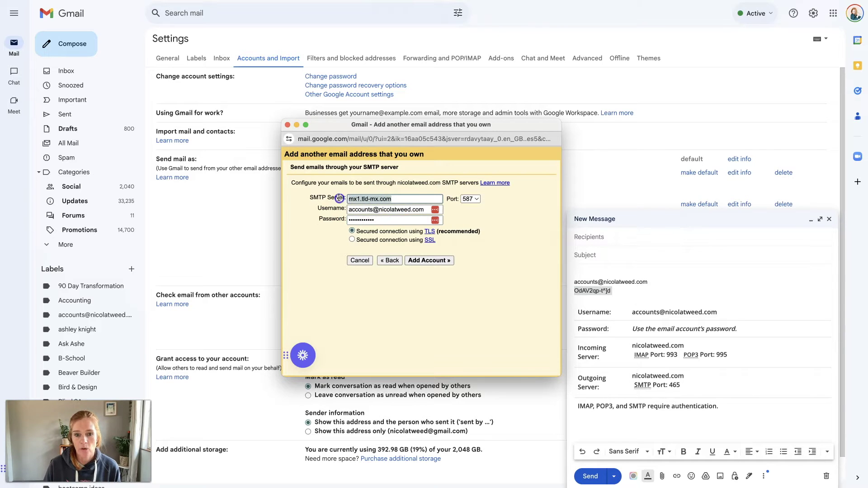
{"action": "key", "text": "BackSpace"}
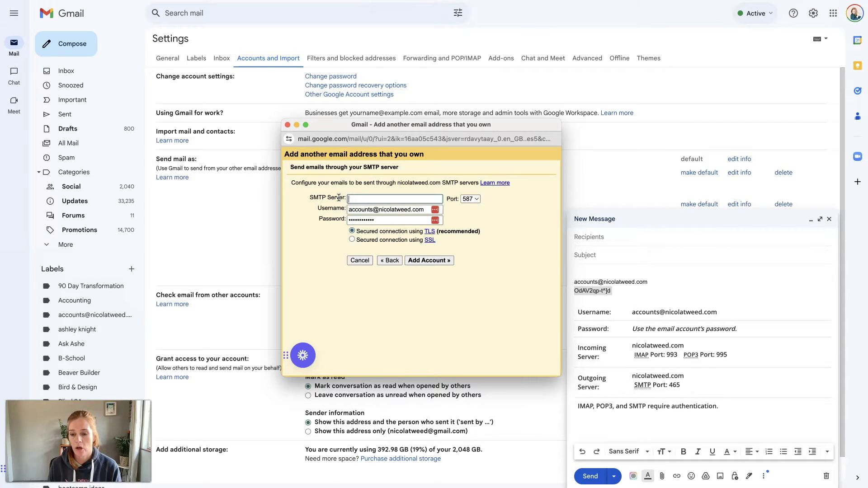
{"action": "left_click", "coordinate": [667, 351]}
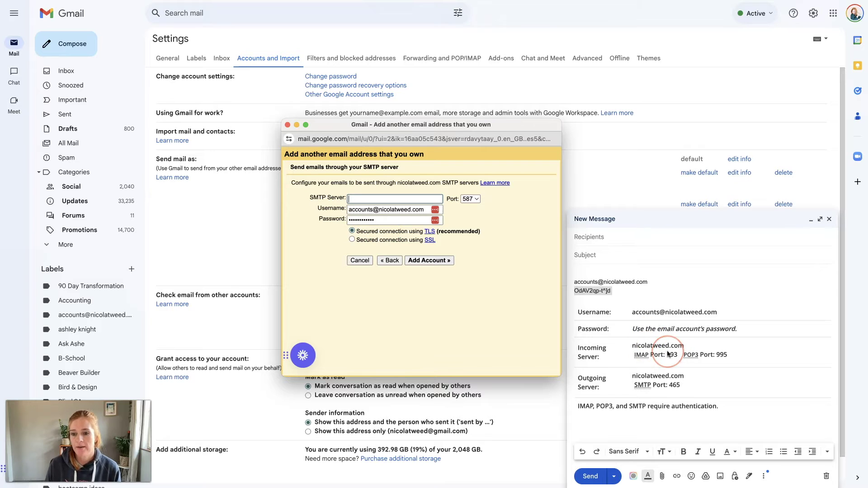
{"action": "type", "text": "nicolat"}
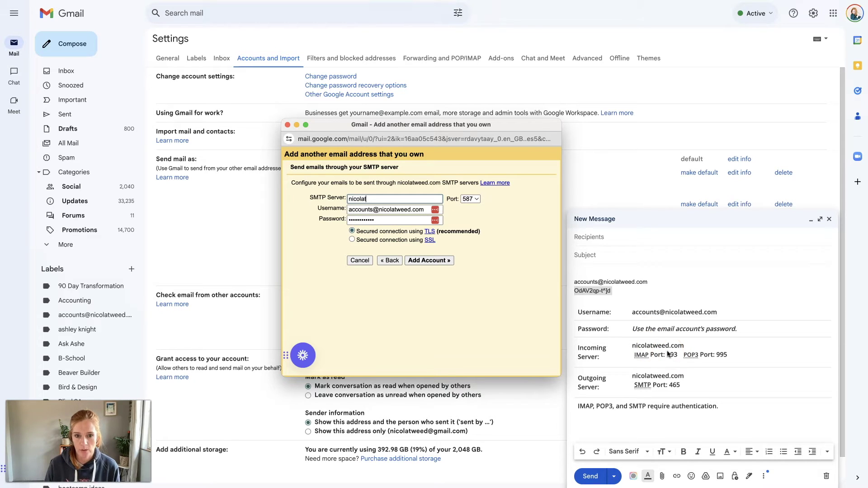
{"action": "type", "text": "weed.com"}
{"action": "left_click", "coordinate": [666, 320]}
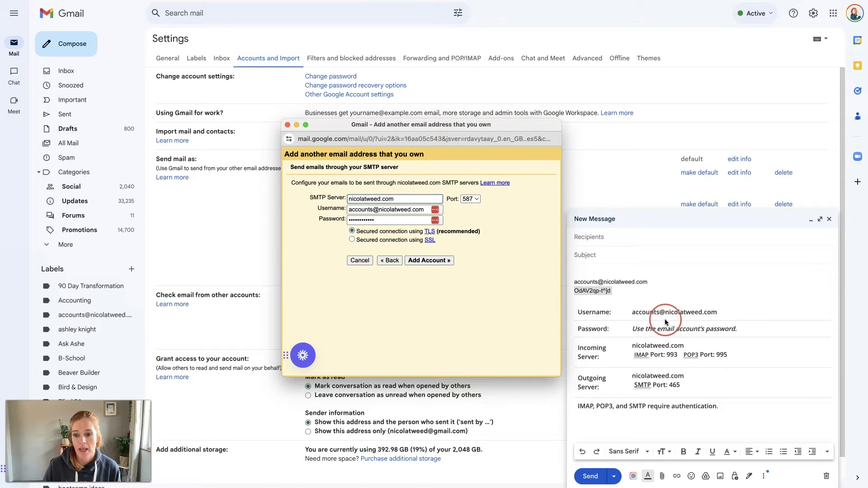
{"action": "left_click", "coordinate": [545, 226]}
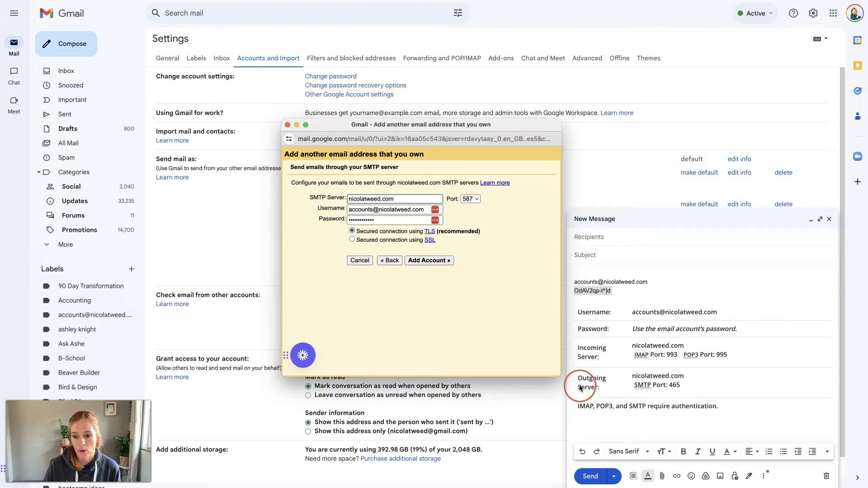
{"action": "left_click", "coordinate": [474, 199]}
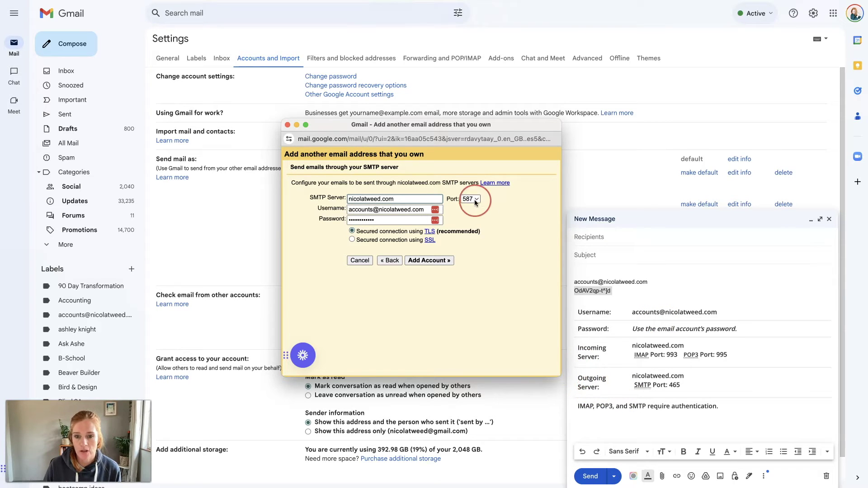
{"action": "left_click", "coordinate": [472, 191]}
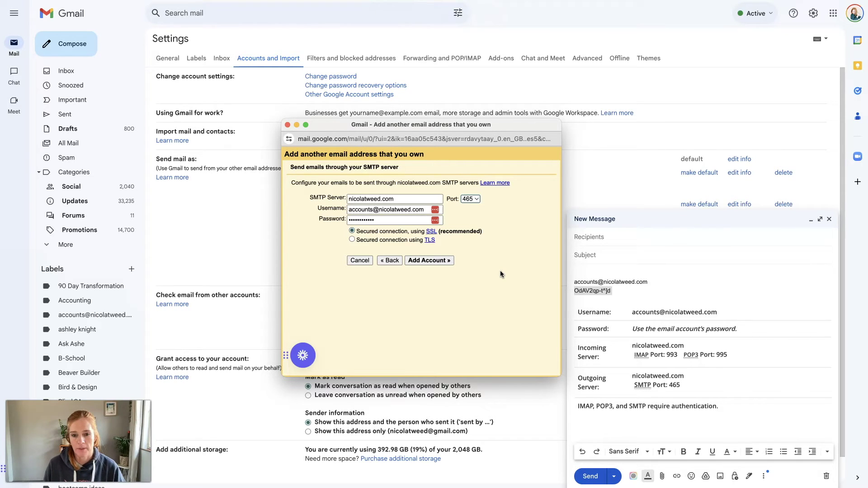
- Submit the SMTP settings for verification and dismiss the password-manager save prompt
{"action": "left_click", "coordinate": [446, 260]}
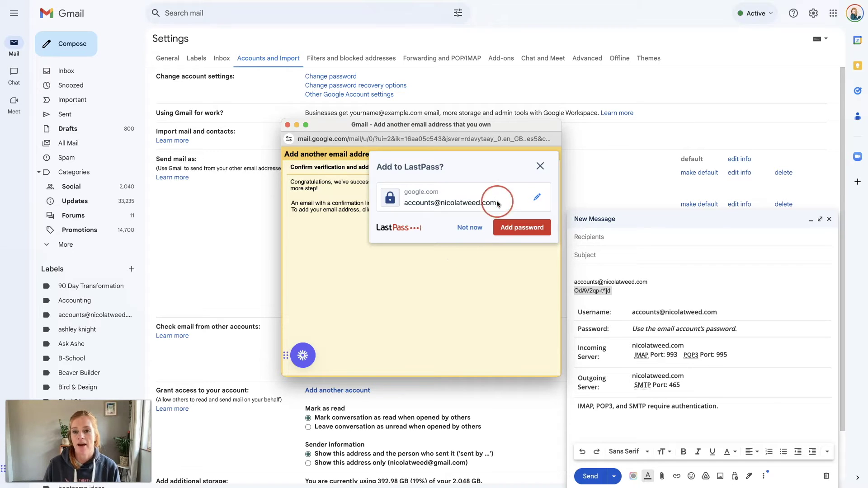
{"action": "left_click", "coordinate": [539, 167]}
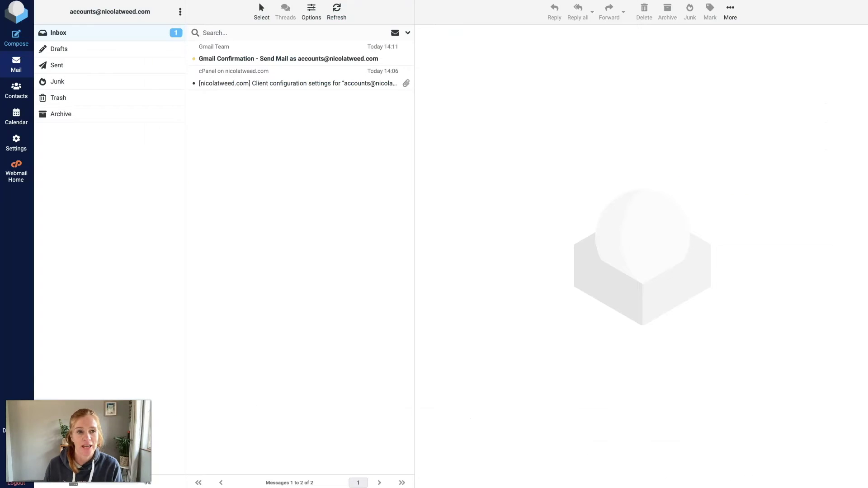
- Open Gmail's confirmation email in the Roundcube inbox
{"action": "left_click", "coordinate": [254, 54]}
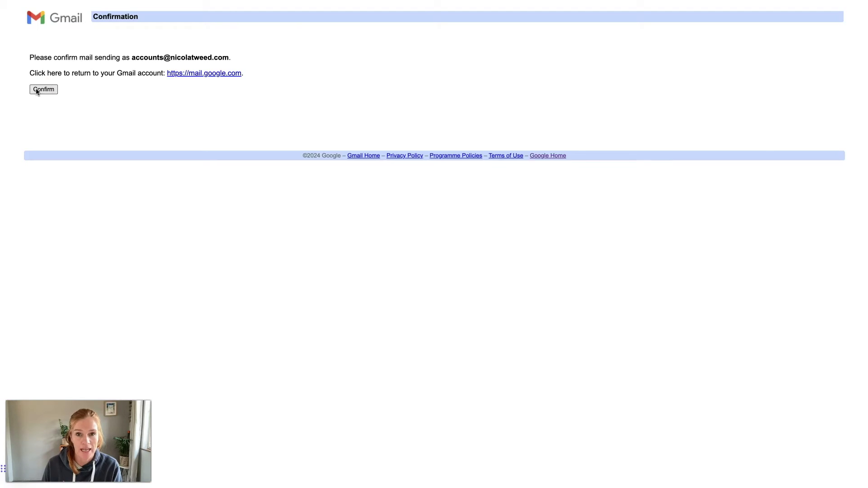
- Confirm sending as the domain address and close the tab to return to Gmail settings
{"action": "left_click", "coordinate": [37, 90]}
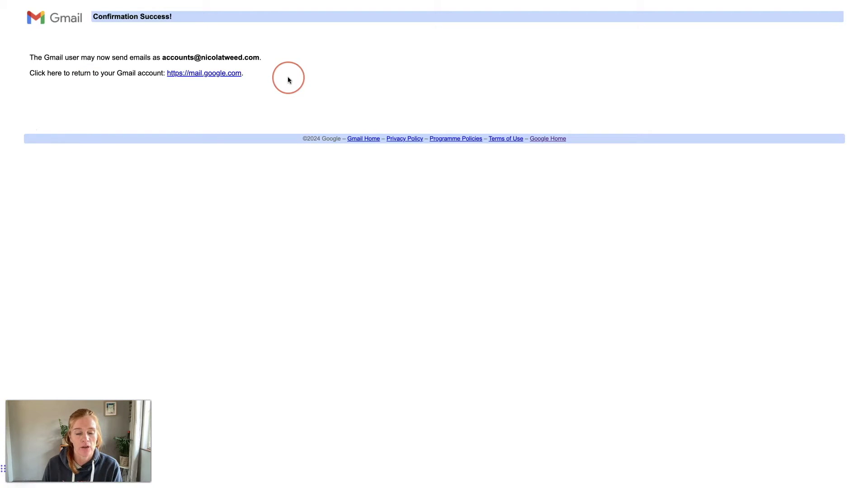
{"action": "left_click", "coordinate": [177, 15]}
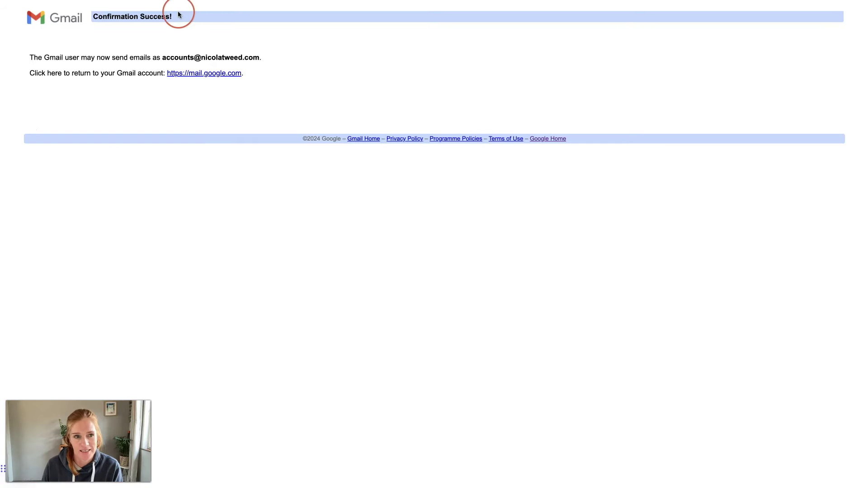
{"action": "key", "text": "super+w"}
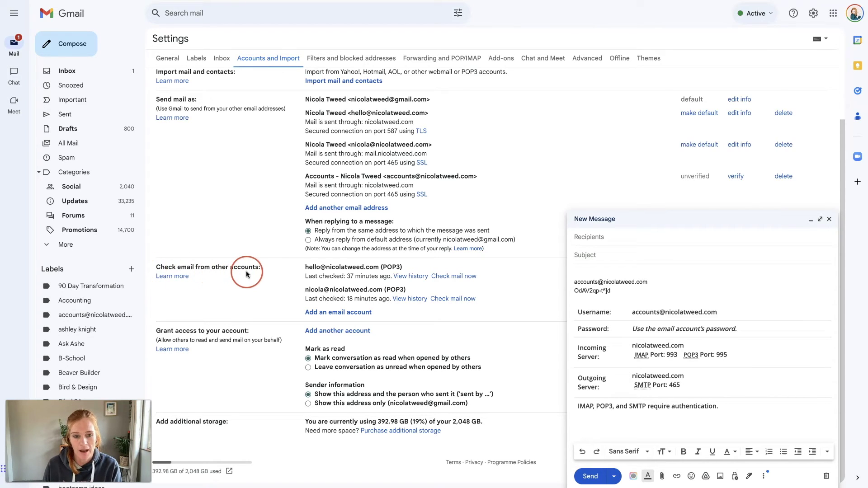
- Add the domain's accounts address as a mail account, choosing to import emails via POP3
{"action": "left_click", "coordinate": [332, 312]}
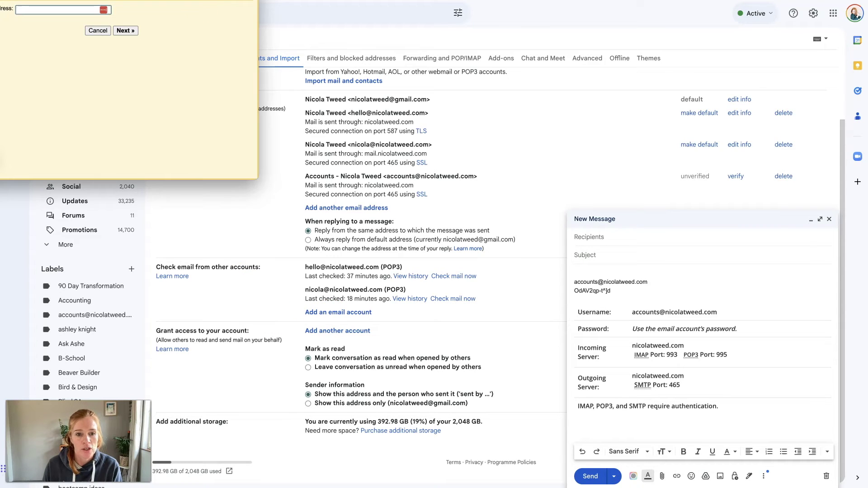
{"action": "left_click_drag", "start_coordinate": [155, 0], "coordinate": [416, 177]}
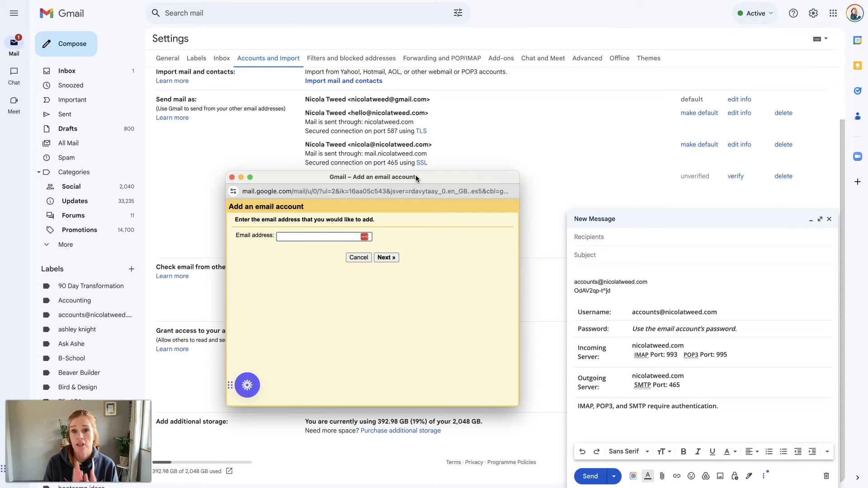
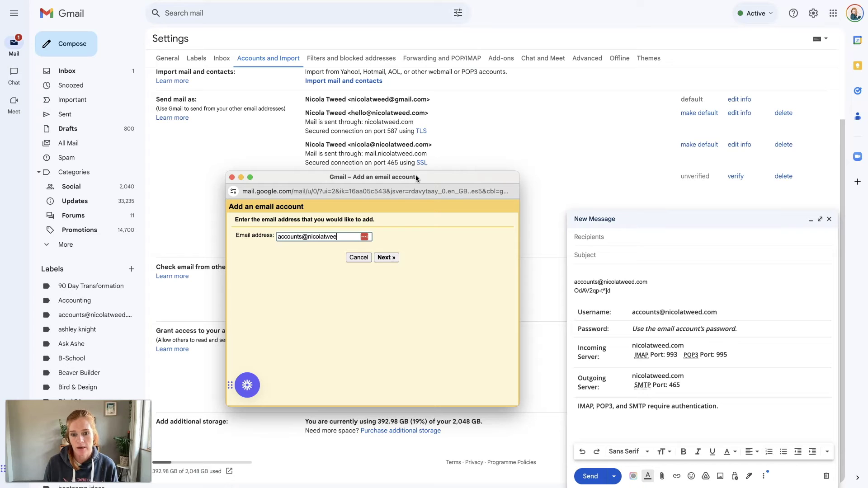
{"action": "left_click", "coordinate": [425, 227]}
{"action": "left_click", "coordinate": [387, 257]}
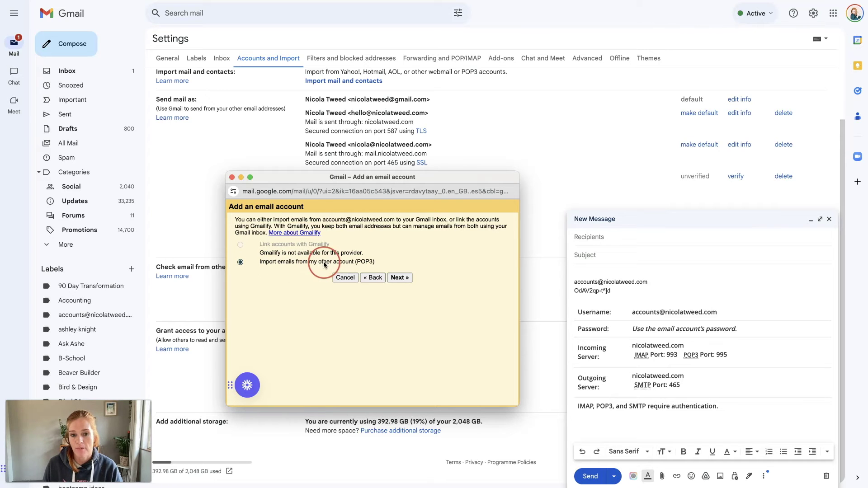
{"action": "left_click", "coordinate": [399, 277]}
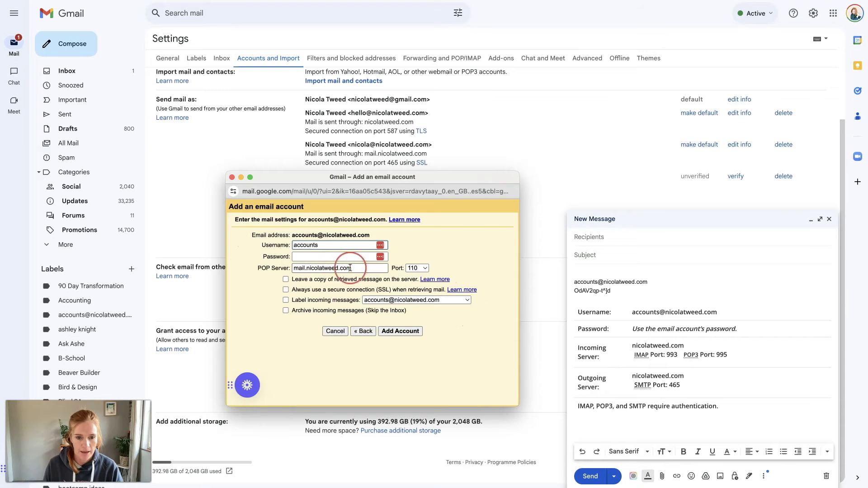
- Make the username the full address, trim the POP server to nicolatweed.com, and set port 993
{"action": "left_click", "coordinate": [330, 246]}
{"action": "type", "text": "@nicolatweed.com"}
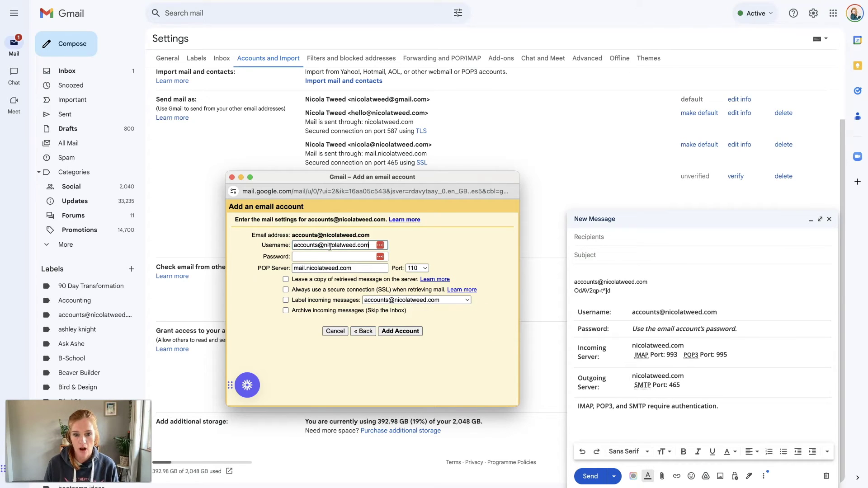
{"action": "left_click", "coordinate": [298, 255]}
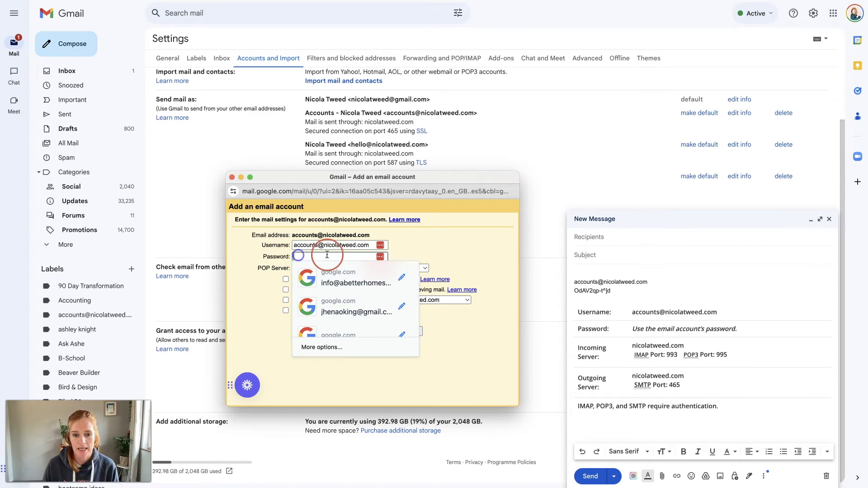
{"action": "left_click", "coordinate": [247, 266]}
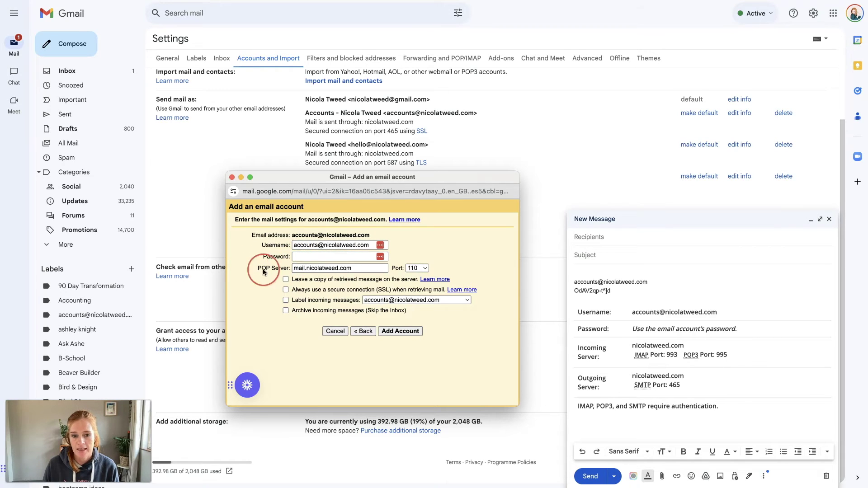
{"action": "left_click_drag", "start_coordinate": [306, 268], "coordinate": [290, 270]}
{"action": "key", "text": "BackSpace"}
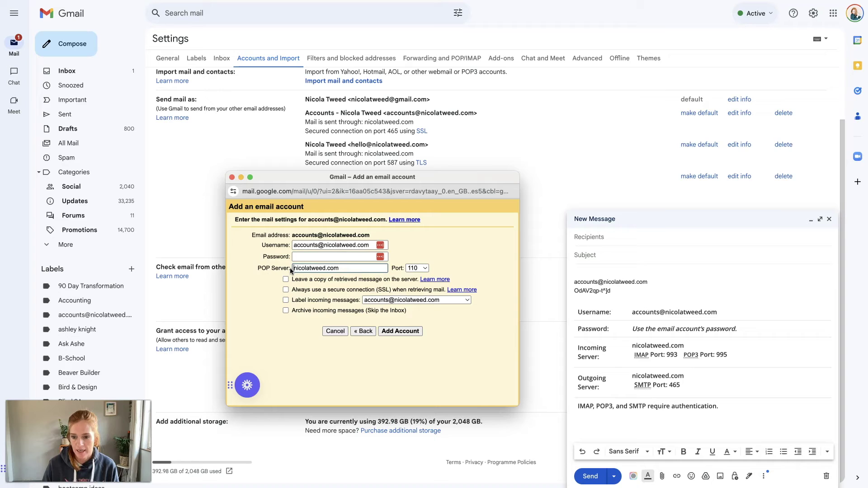
{"action": "left_click", "coordinate": [416, 268]}
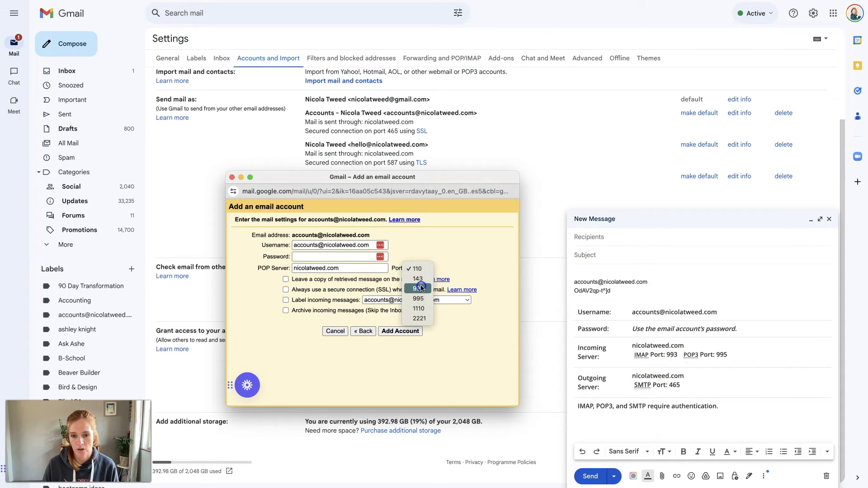
{"action": "left_click", "coordinate": [418, 289]}
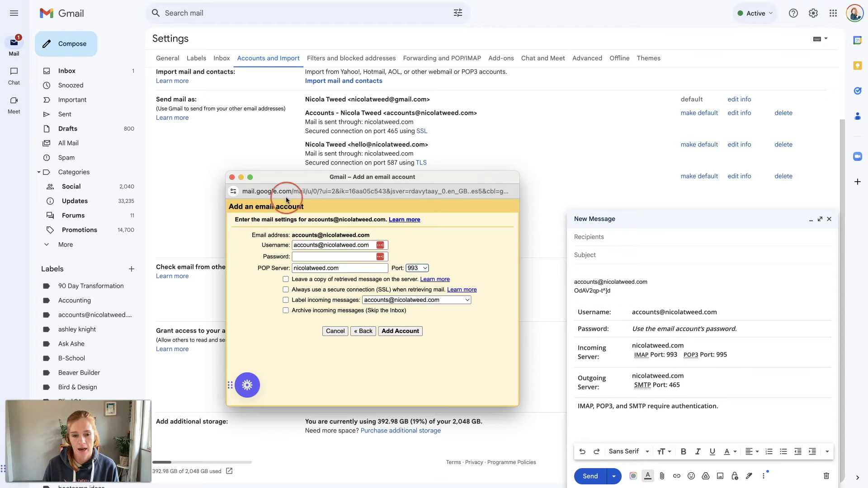
- Paste the account password from the draft, then enable leave-a-copy and label incoming messages
{"action": "left_click", "coordinate": [242, 177]}
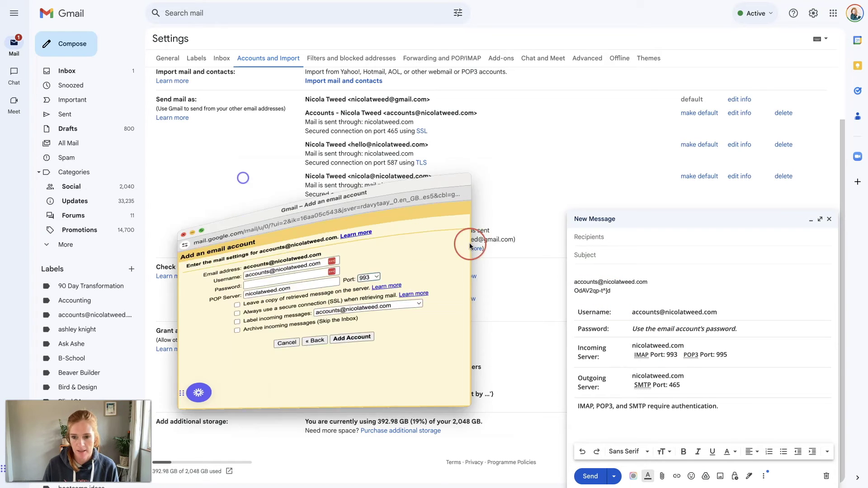
{"action": "left_click_drag", "start_coordinate": [574, 291], "coordinate": [615, 293]}
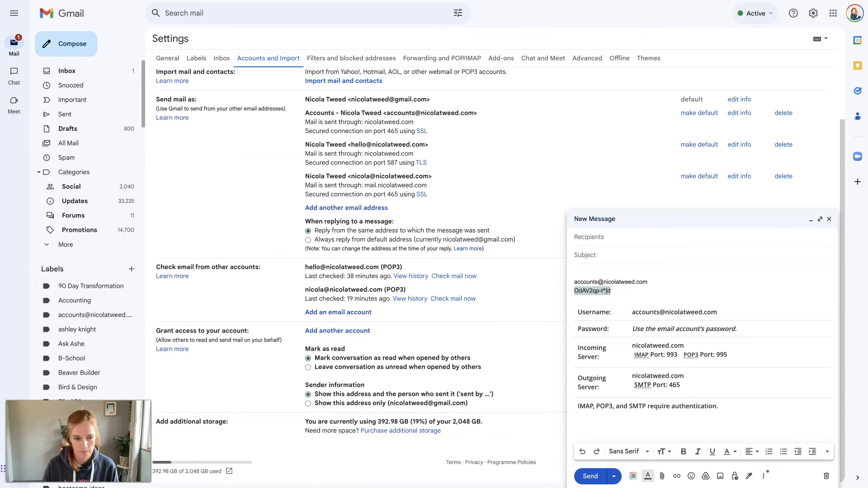
{"action": "left_click", "coordinate": [334, 260]}
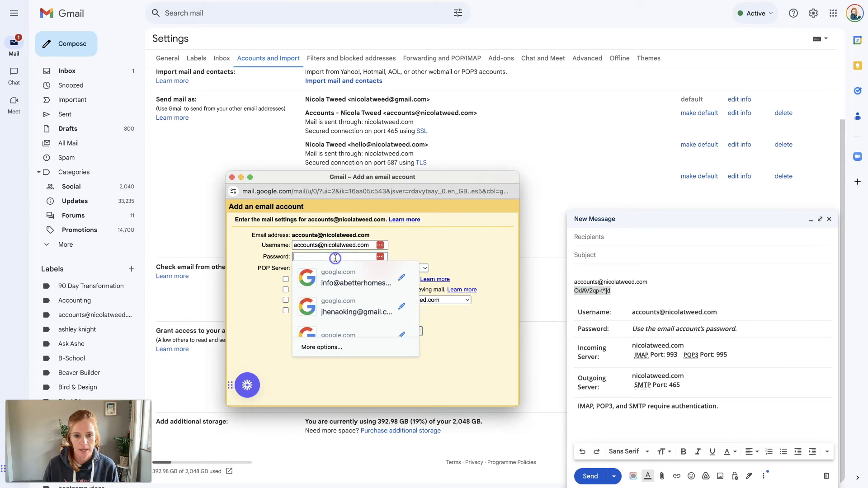
{"action": "key", "text": "super+v"}
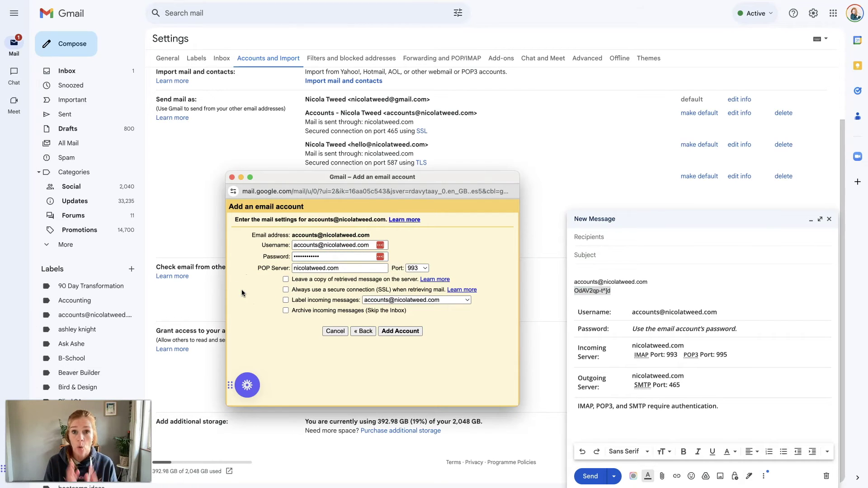
{"action": "left_click", "coordinate": [286, 280]}
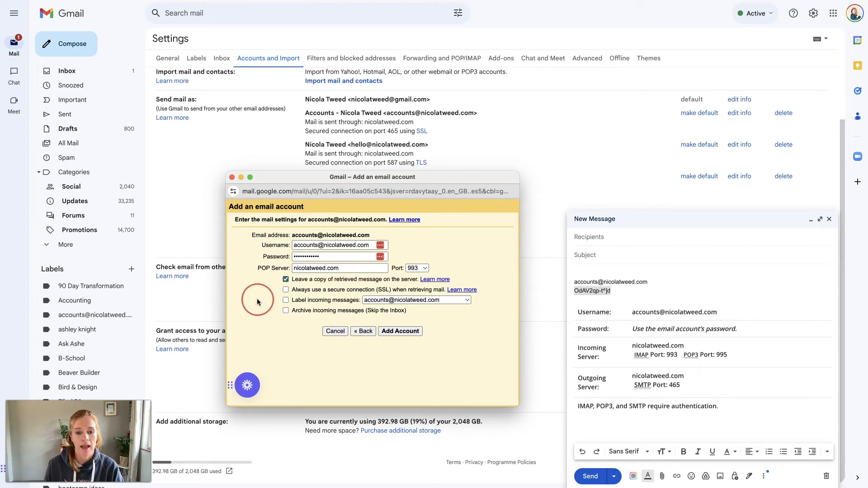
{"action": "left_click", "coordinate": [286, 301]}
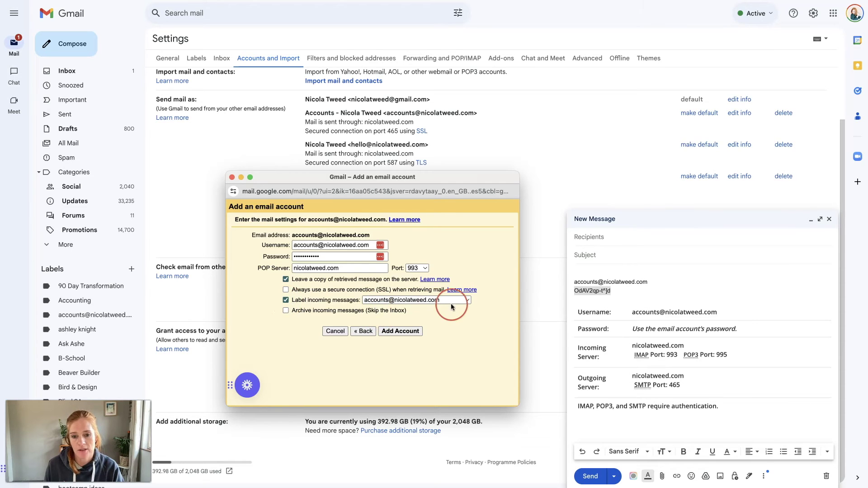
- Switch the POP port back to 110 and add the POP3 account so Gmail fetches mail
{"action": "left_click", "coordinate": [400, 332]}
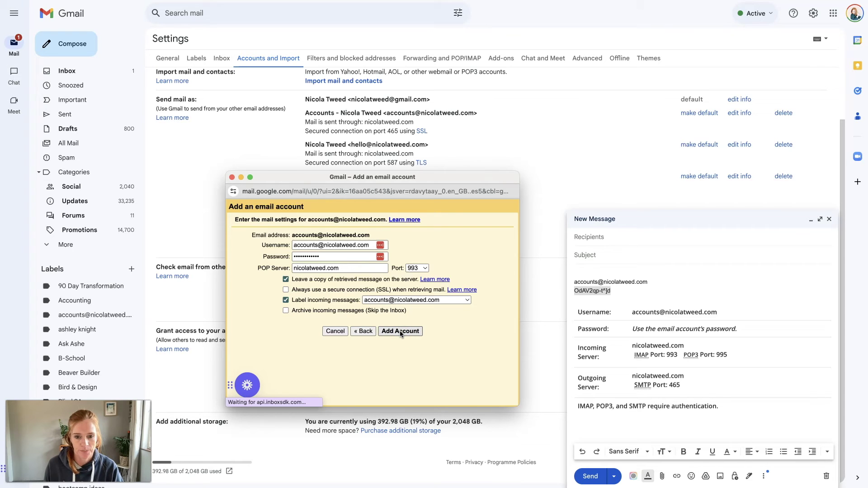
{"action": "left_click", "coordinate": [425, 268]}
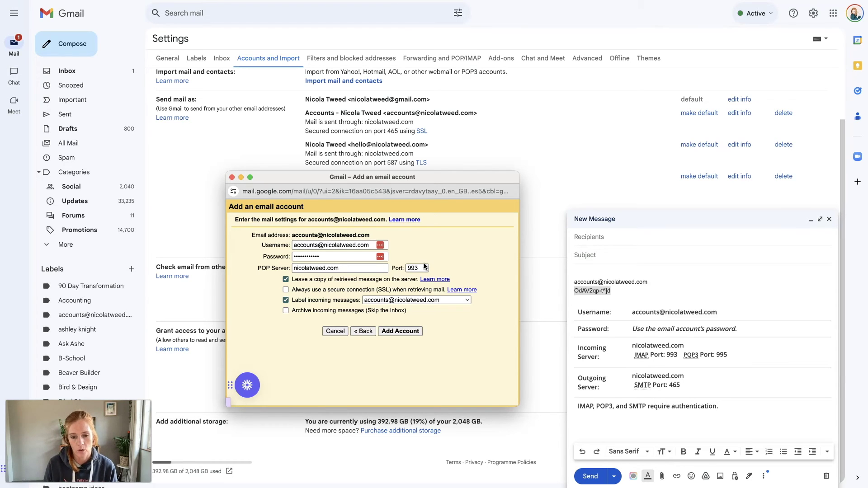
{"action": "left_click", "coordinate": [434, 347]}
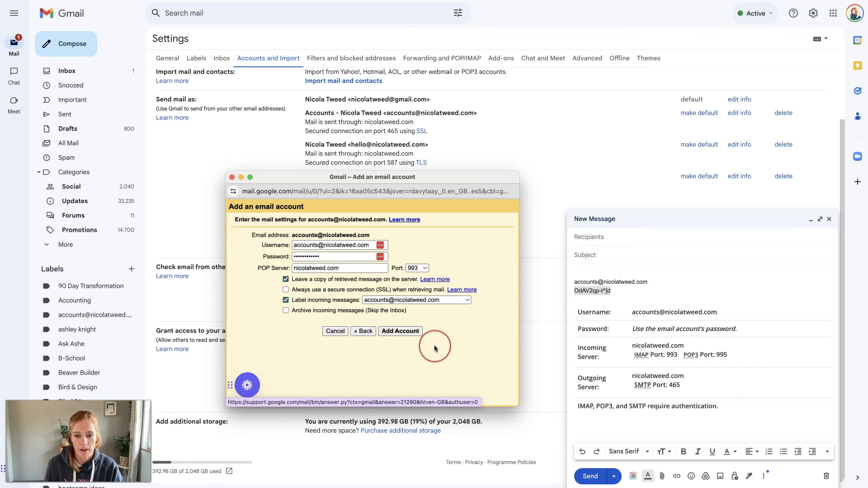
{"action": "left_click", "coordinate": [417, 269]}
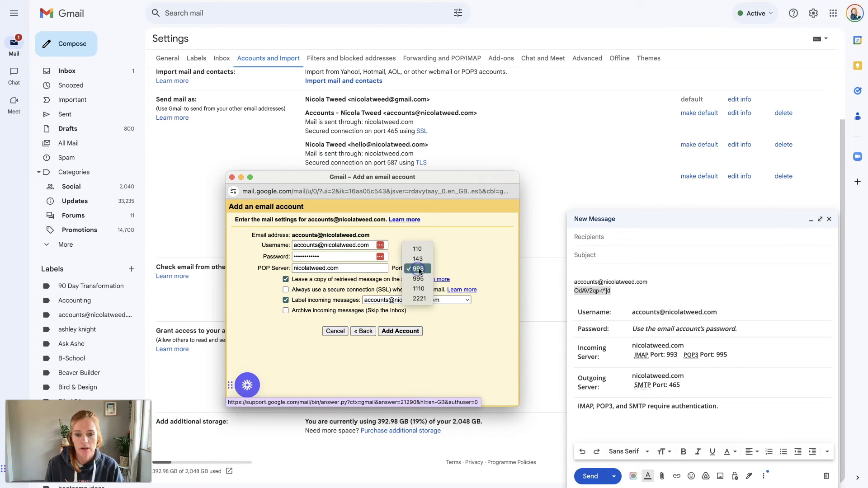
{"action": "left_click", "coordinate": [418, 249]}
{"action": "left_click", "coordinate": [407, 335]}
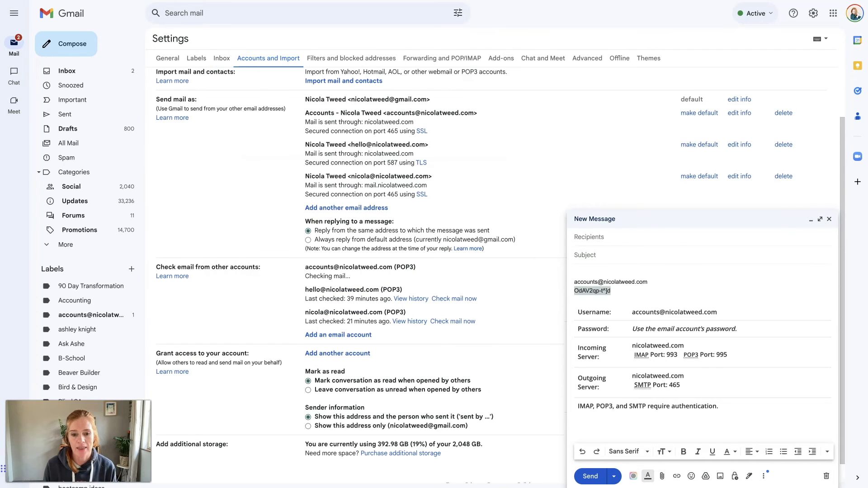
- Minimise the draft, return to the inbox, and open the Gmail Team confirmation message
{"action": "left_click", "coordinate": [809, 220]}
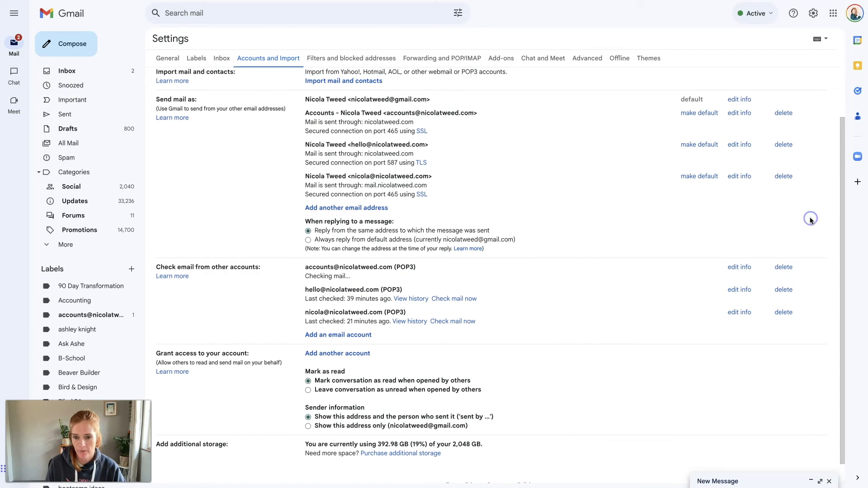
{"action": "left_click", "coordinate": [321, 284]}
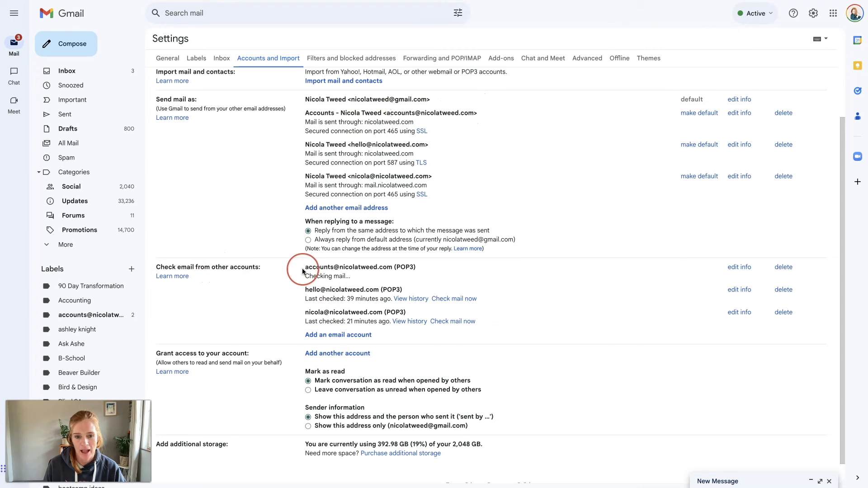
{"action": "scroll", "coordinate": [445, 275], "scroll_direction": "up", "scroll_amount": 2}
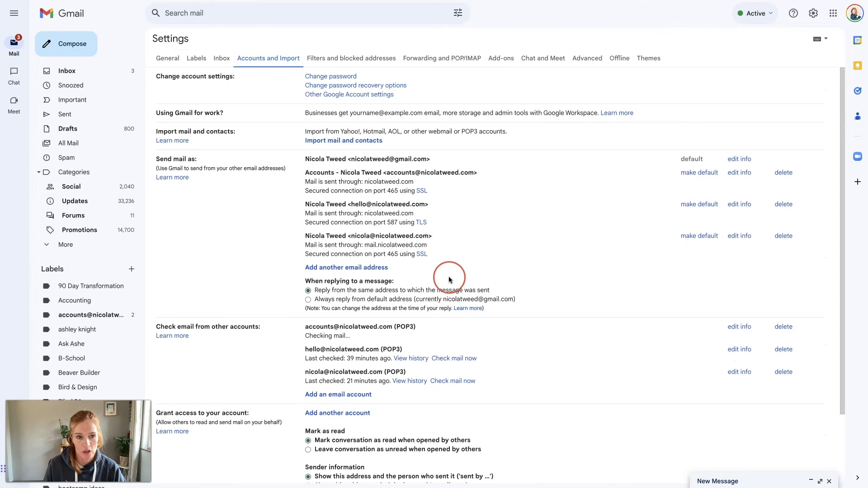
{"action": "left_click", "coordinate": [109, 74]}
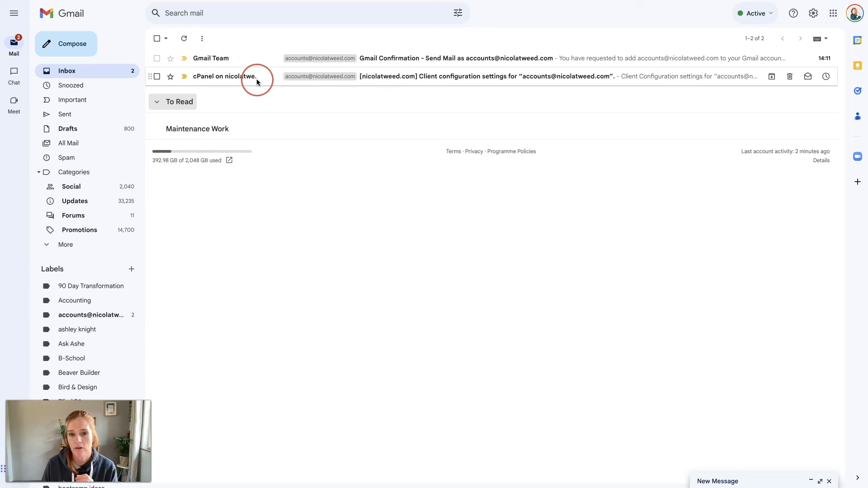
{"action": "left_click", "coordinate": [250, 62]}
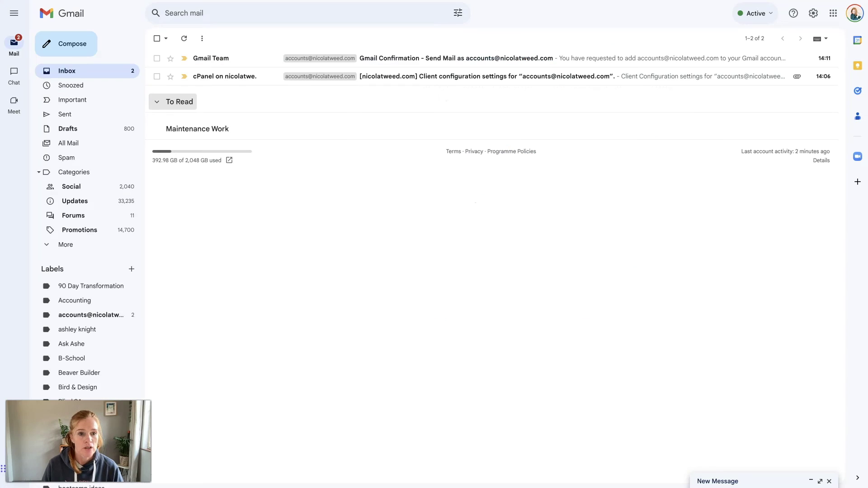
{"action": "left_click", "coordinate": [81, 65]}
- Start a new email with the accounts address selected as the sender
{"action": "left_click", "coordinate": [72, 44]}
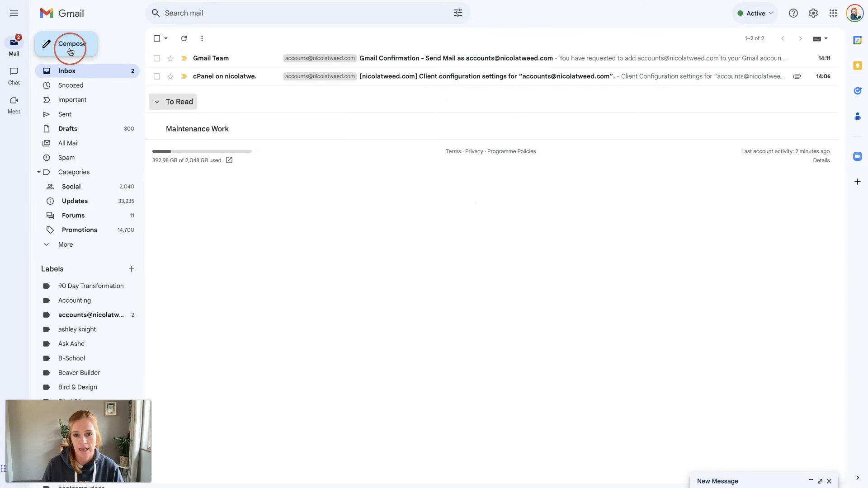
{"action": "left_click", "coordinate": [477, 229]}
{"action": "left_click", "coordinate": [421, 239]}
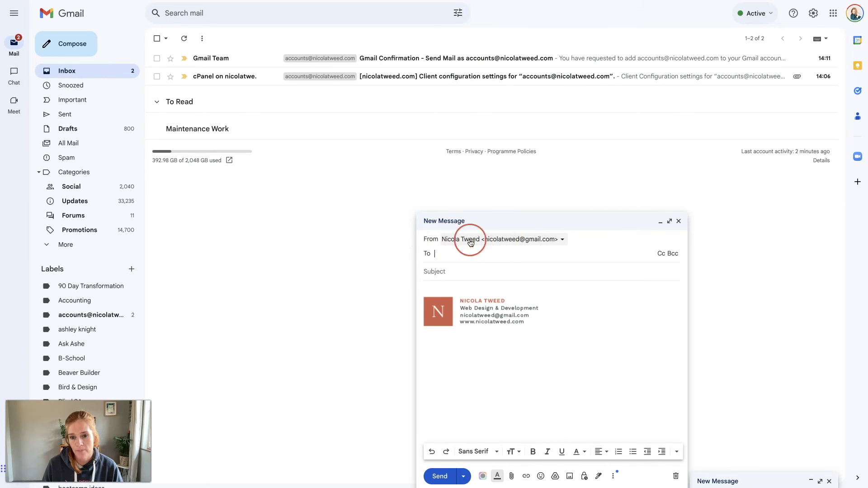
{"action": "left_click", "coordinate": [539, 242]}
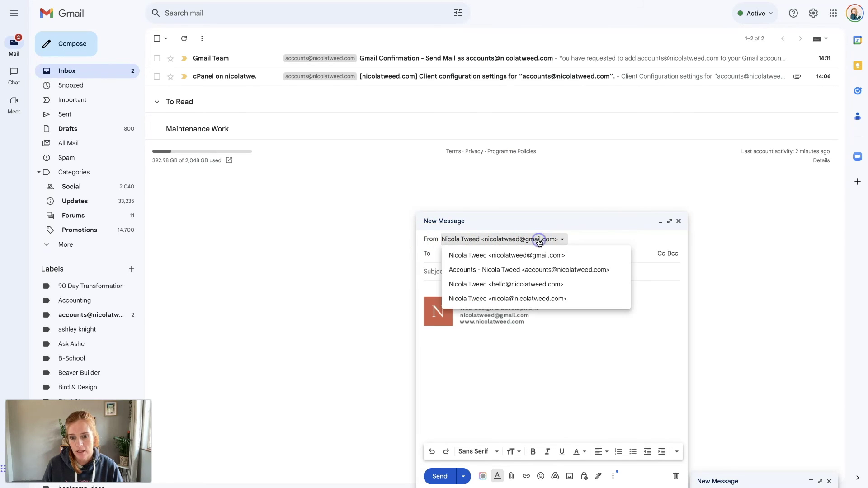
{"action": "left_click", "coordinate": [551, 269]}
- Address it to your own Gmail address with subject 'Test' and body 'test', then send
{"action": "left_click", "coordinate": [482, 256]}
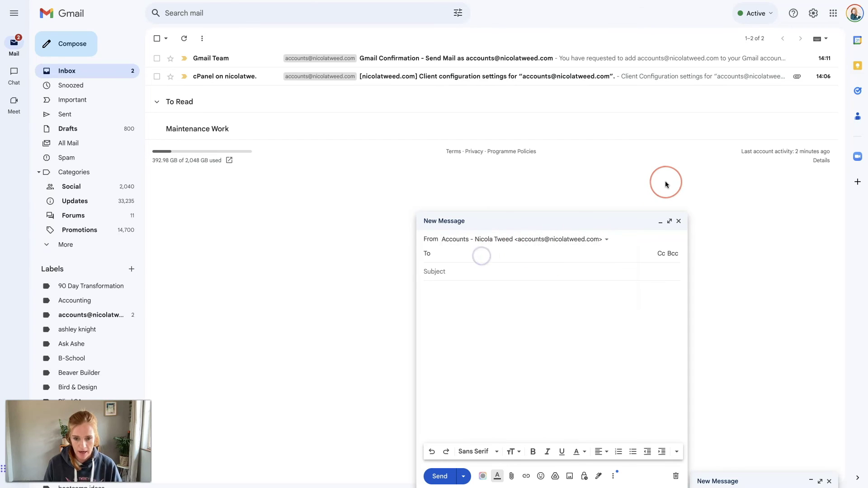
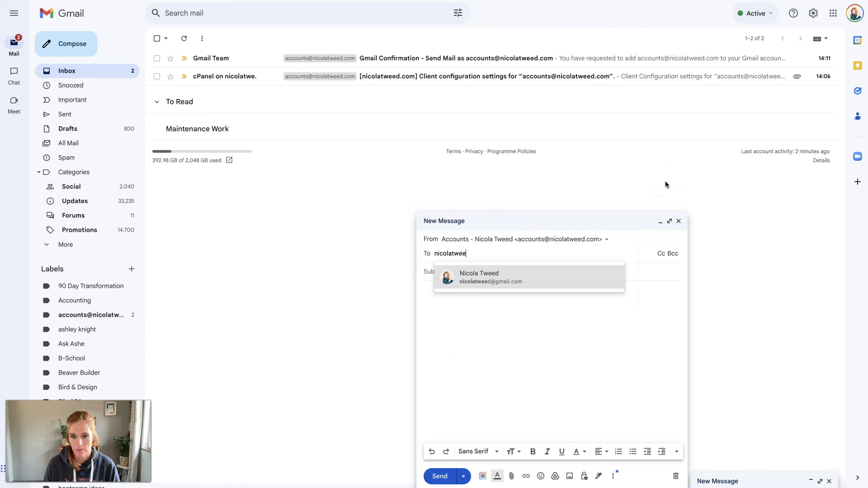
{"action": "key", "text": "Return"}
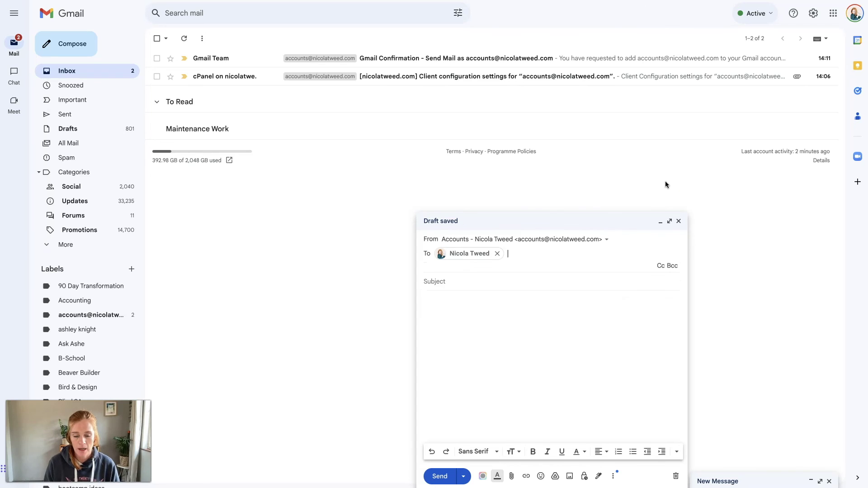
{"action": "left_click", "coordinate": [615, 278]}
{"action": "type", "text": "Test"}
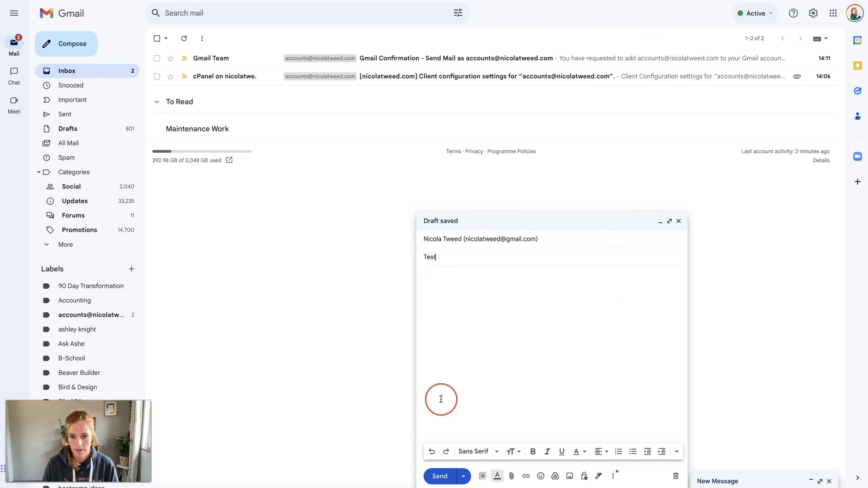
{"action": "key", "text": "Tab"}
{"action": "type", "text": "test"}
{"action": "left_click", "coordinate": [439, 476]}
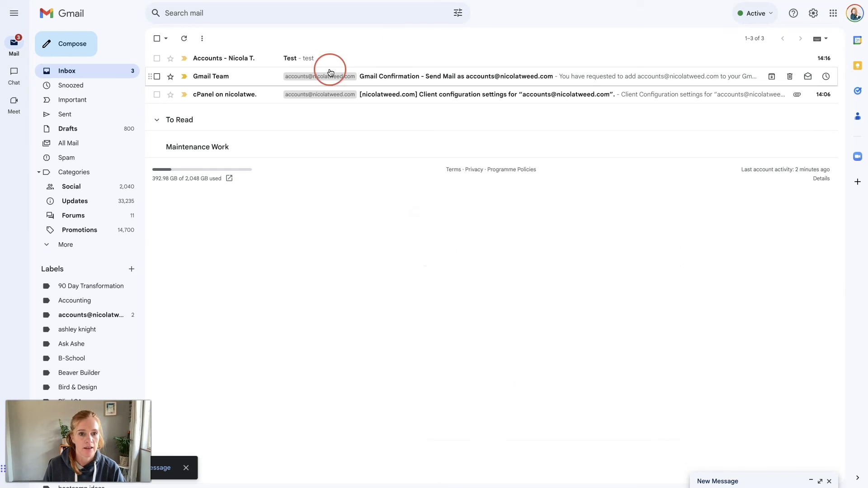
- Open the incoming Test email and check which address it came from
{"action": "left_click", "coordinate": [233, 63]}
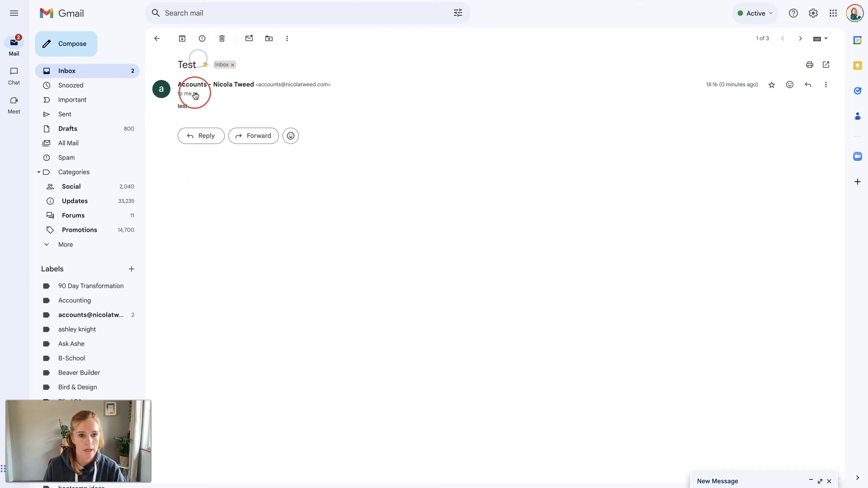
{"action": "left_click", "coordinate": [197, 94]}
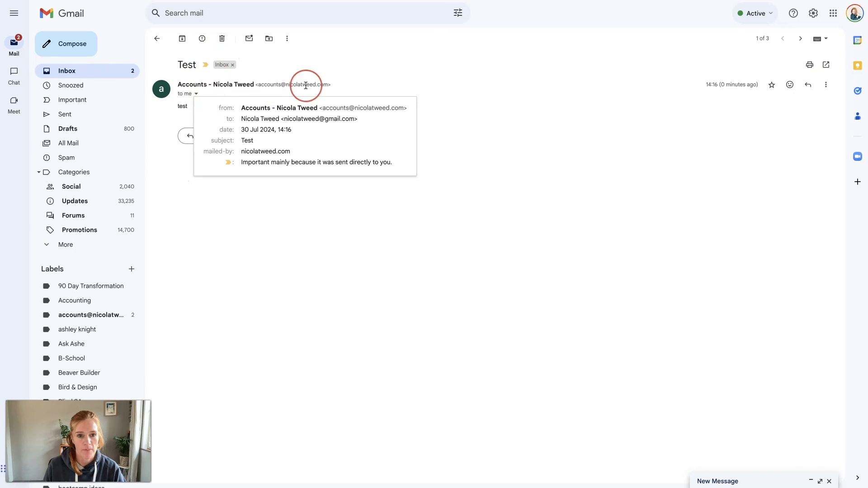
{"action": "left_click", "coordinate": [365, 238]}
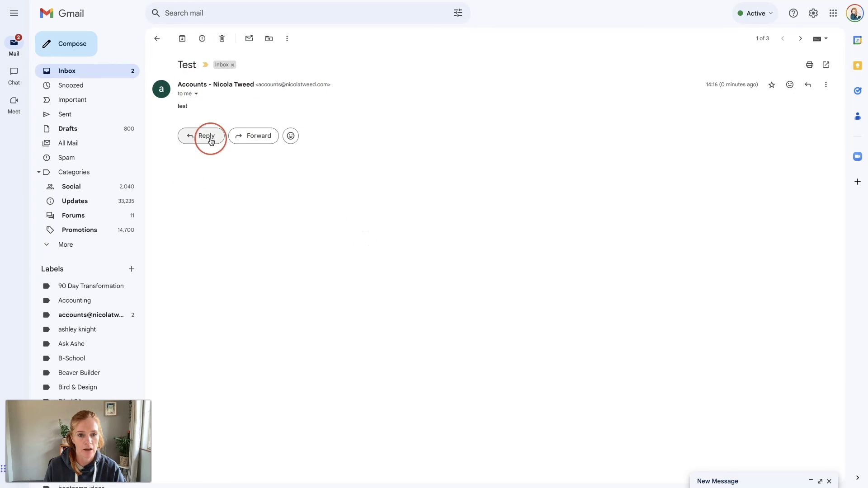
- Reply to the Test email with 'Test' and send it
{"action": "left_click", "coordinate": [209, 138]}
{"action": "type", "text": "Tes"}
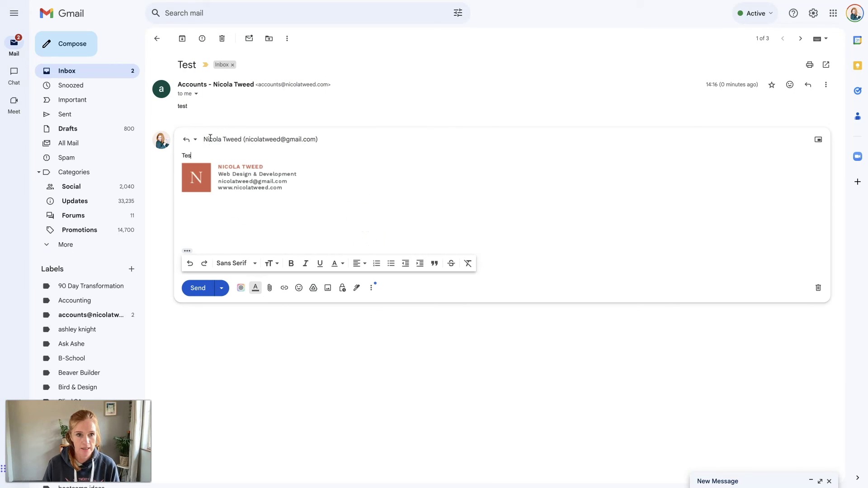
{"action": "type", "text": "t"}
{"action": "key", "text": "ctrl+Return"}
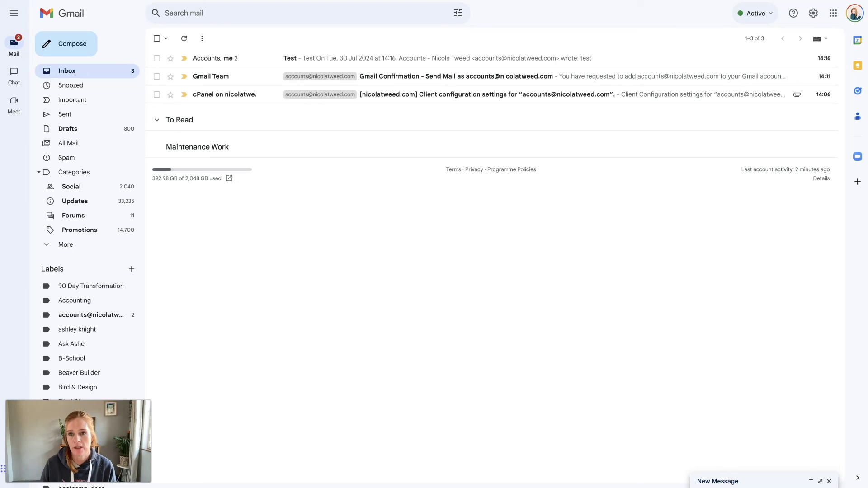
- Run Check mail now for the accounts POP3 entry in Accounts and Import, then open the Test conversation
{"action": "left_click", "coordinate": [813, 14]}
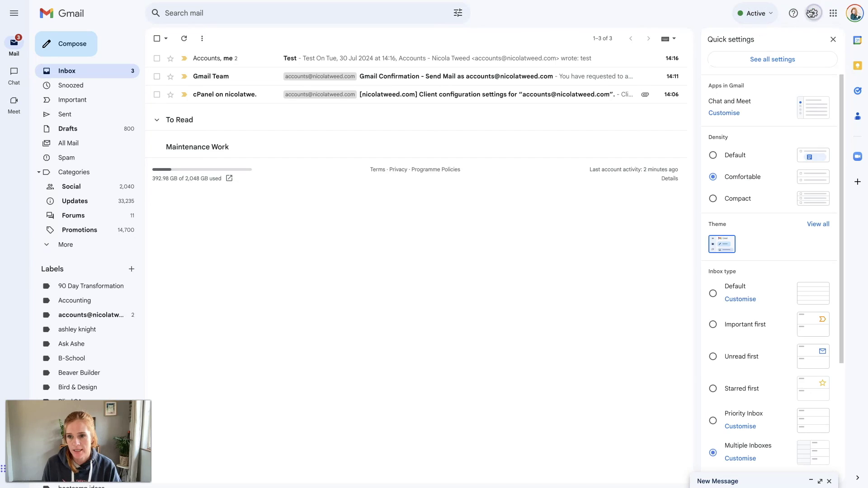
{"action": "left_click", "coordinate": [790, 56]}
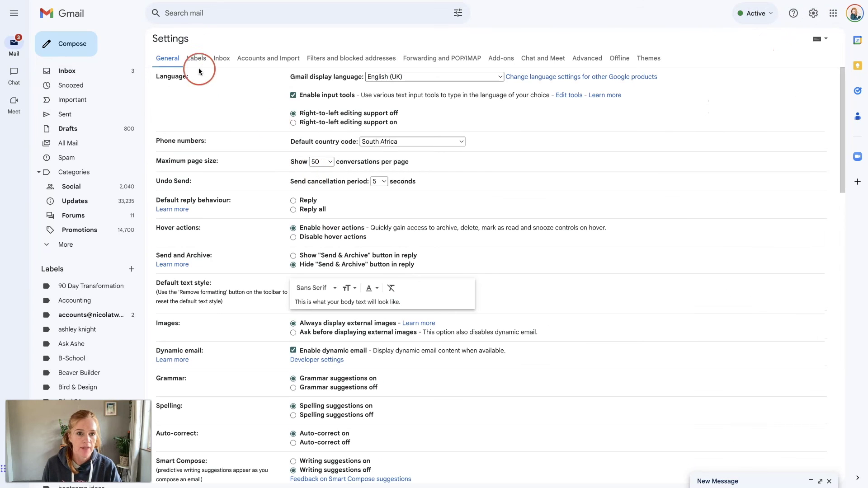
{"action": "left_click", "coordinate": [248, 59]}
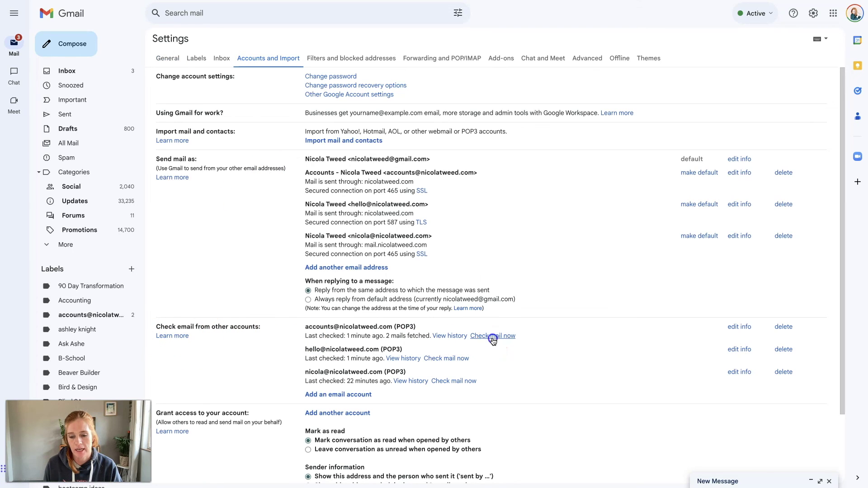
{"action": "left_click", "coordinate": [493, 338]}
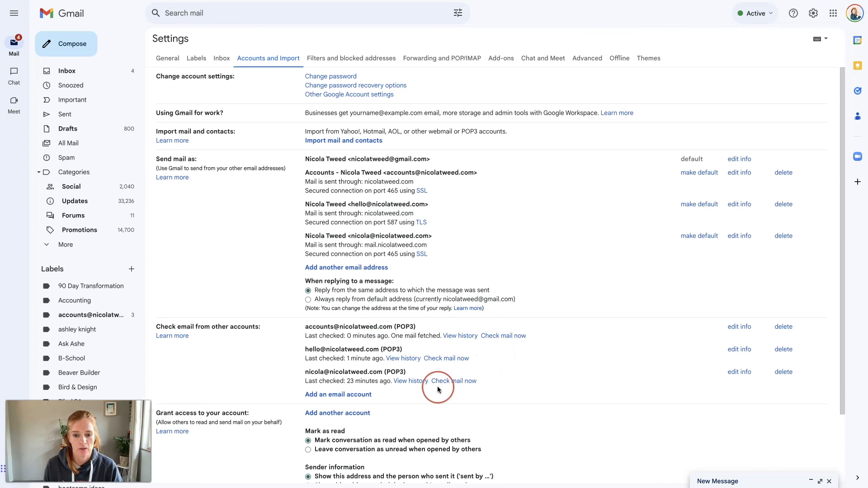
{"action": "left_click", "coordinate": [120, 72]}
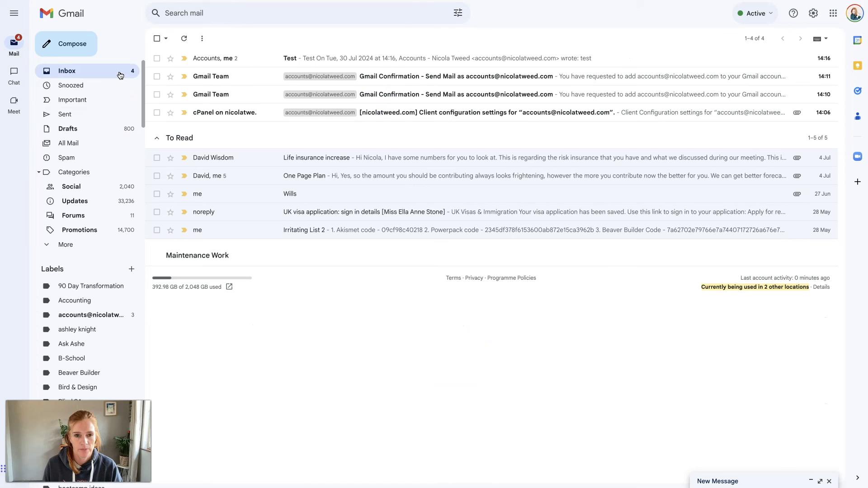
{"action": "left_click", "coordinate": [267, 59]}
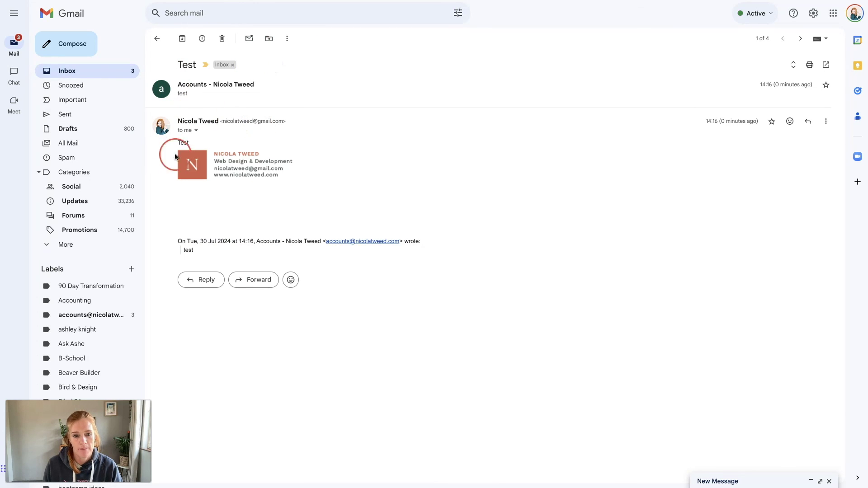